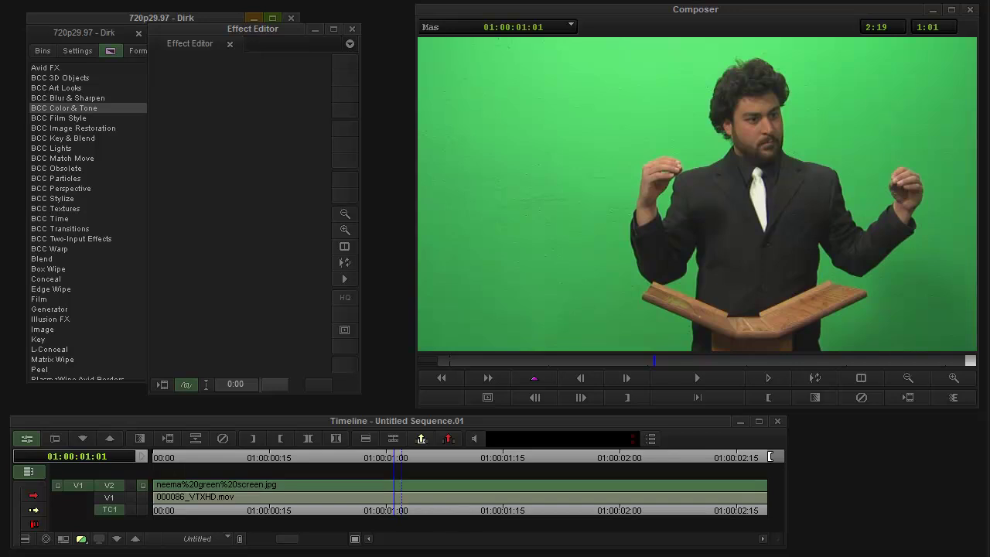
# - Drag BCC Chroma Key from the Key & Blend category onto the green-screen clip on V2
pyautogui.click(351, 30)
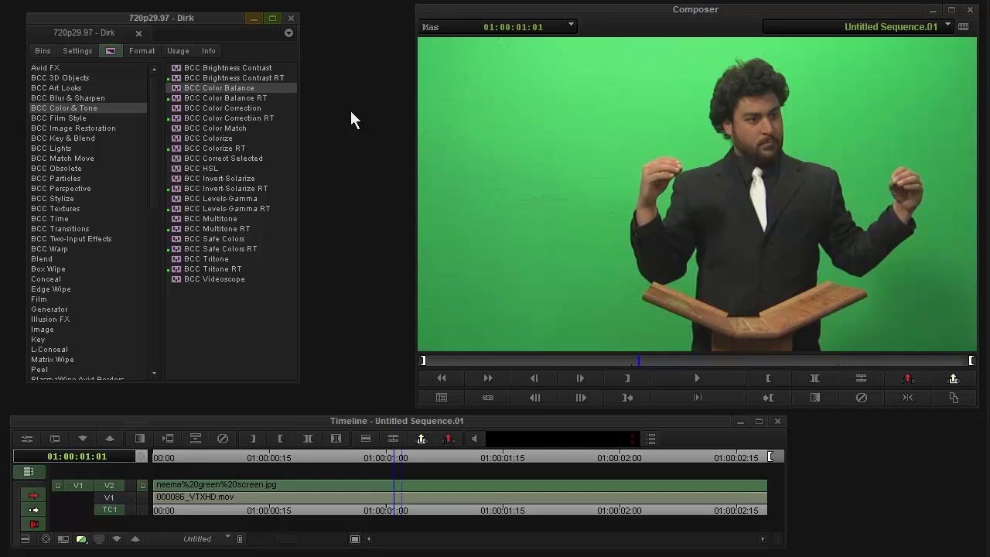
pyautogui.click(61, 138)
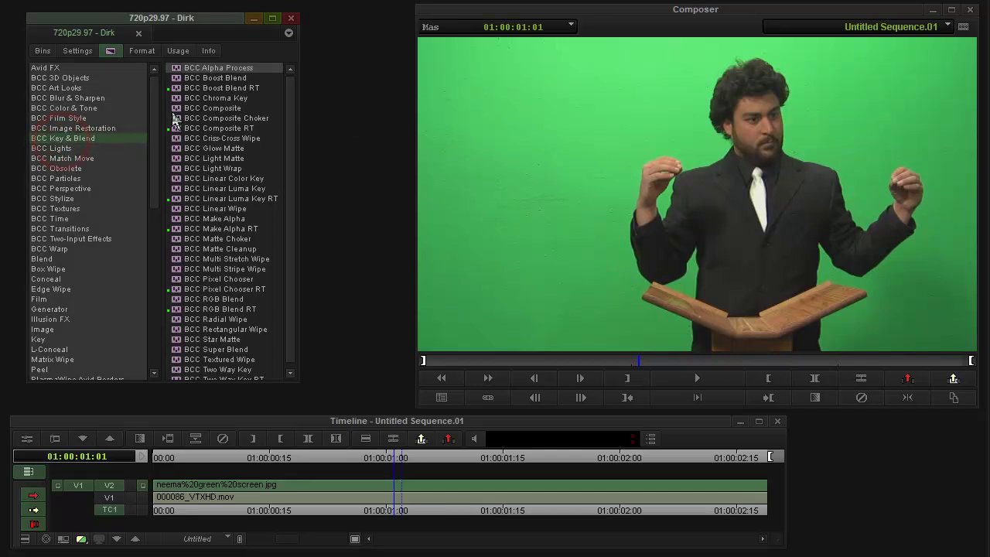
pyautogui.click(143, 497)
pyautogui.click(142, 485)
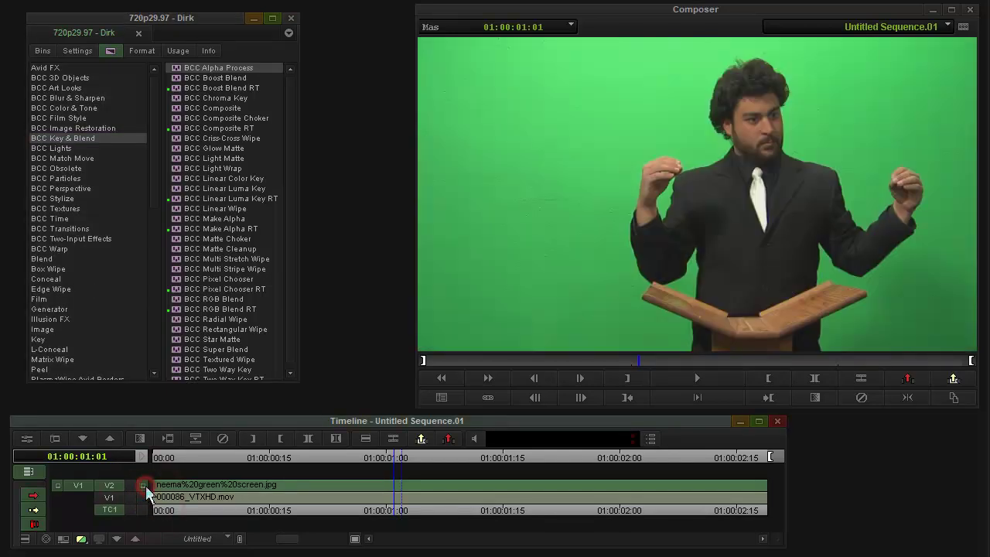
pyautogui.click(65, 139)
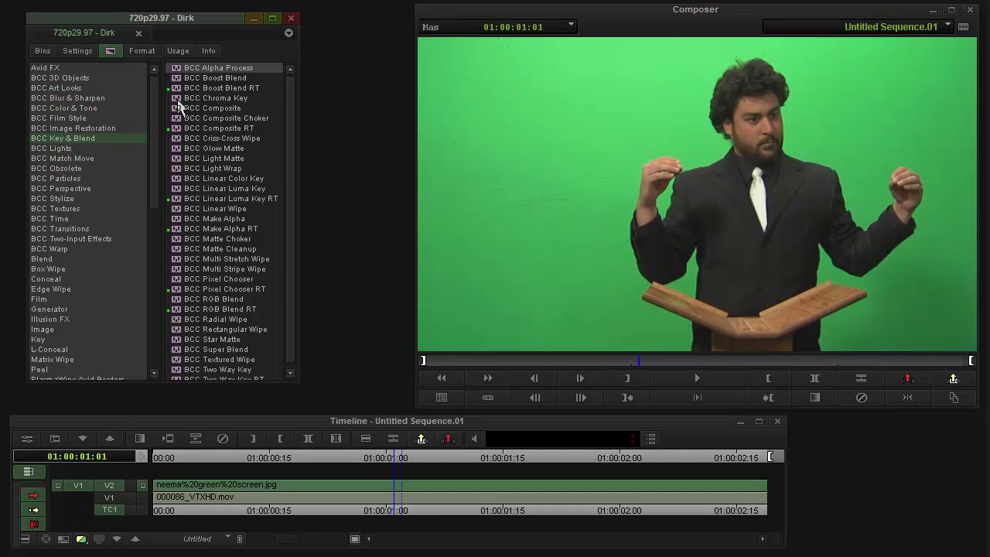
pyautogui.moveTo(178, 99); pyautogui.dragTo(409, 485)
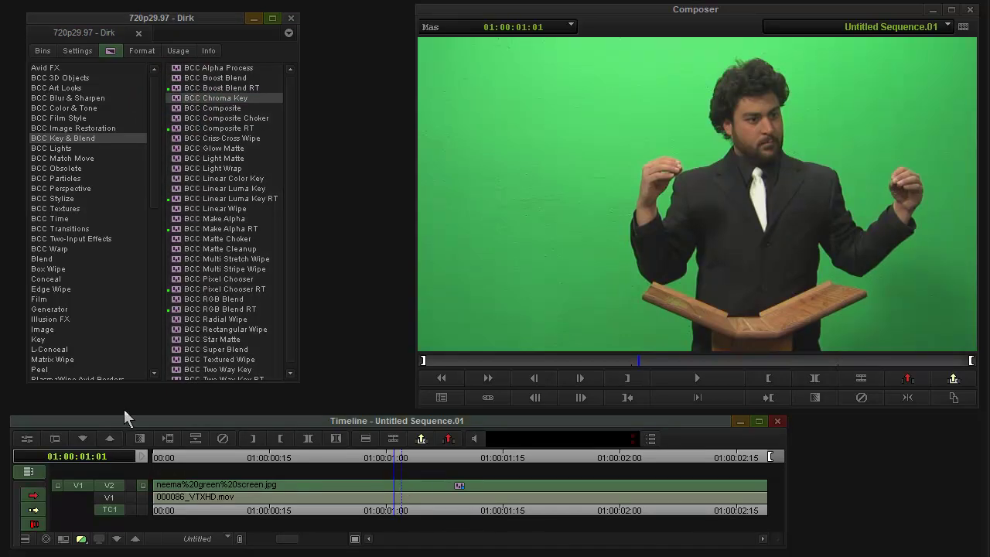
# - Switch the chroma key's Output to Show Matte in the Effect Editor
pyautogui.click(26, 439)
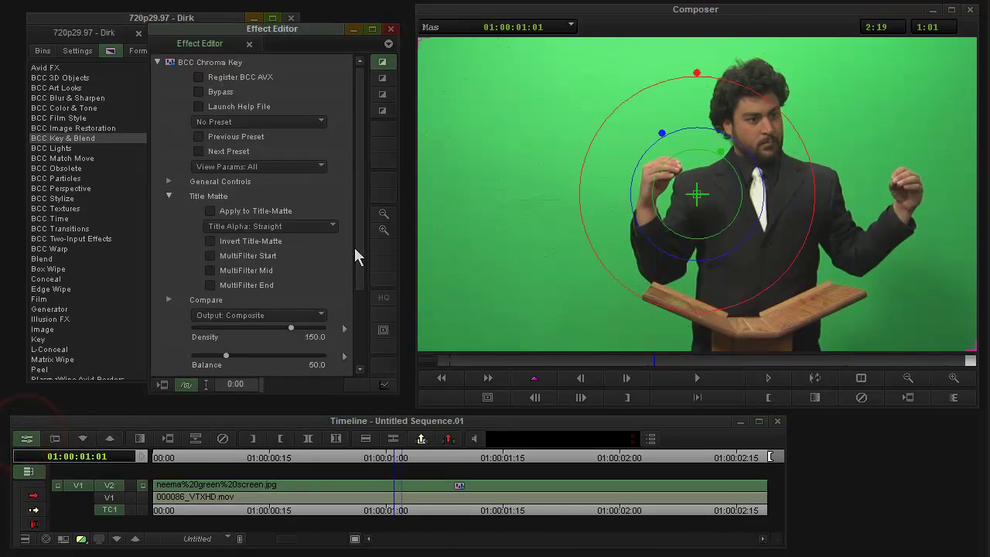
pyautogui.moveTo(359, 247); pyautogui.dragTo(664, 204)
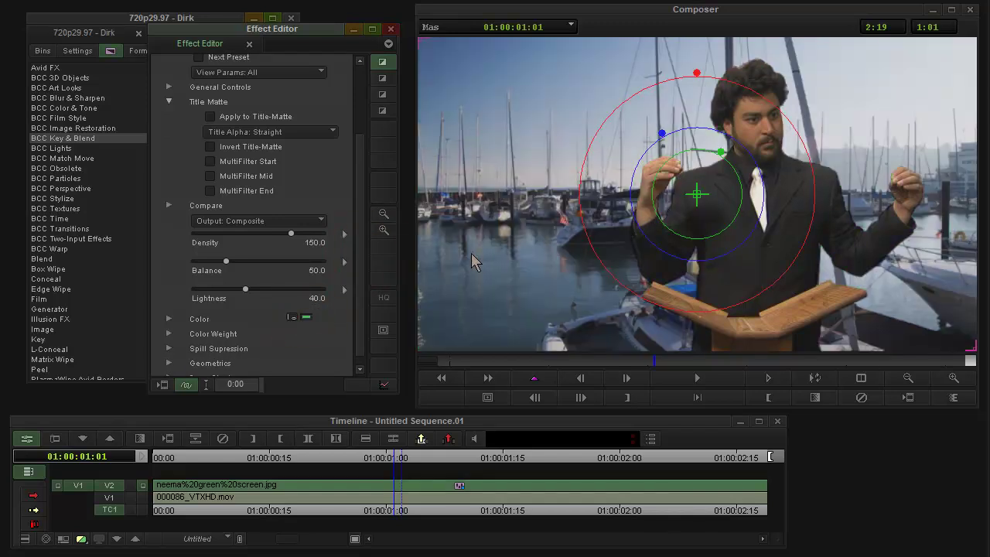
pyautogui.click(254, 220)
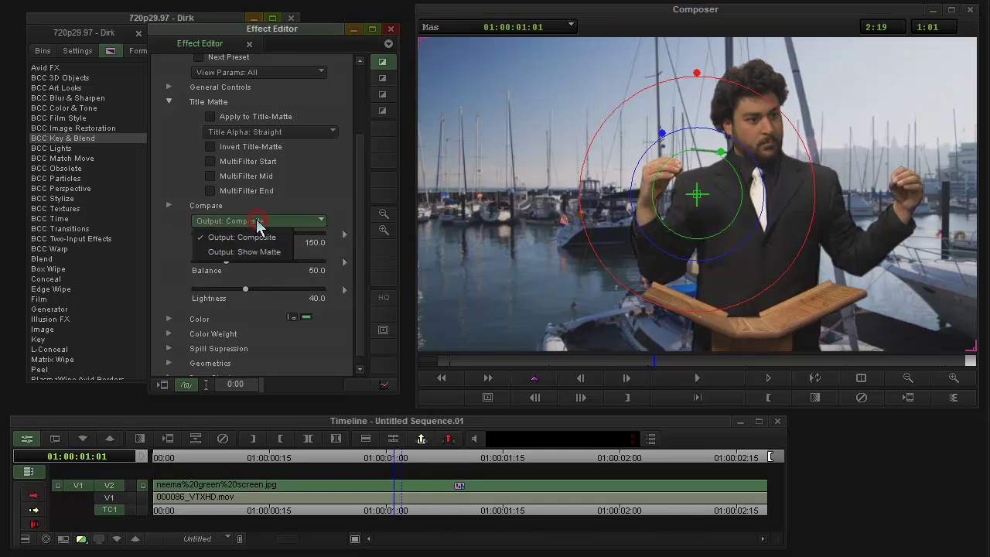
pyautogui.click(255, 252)
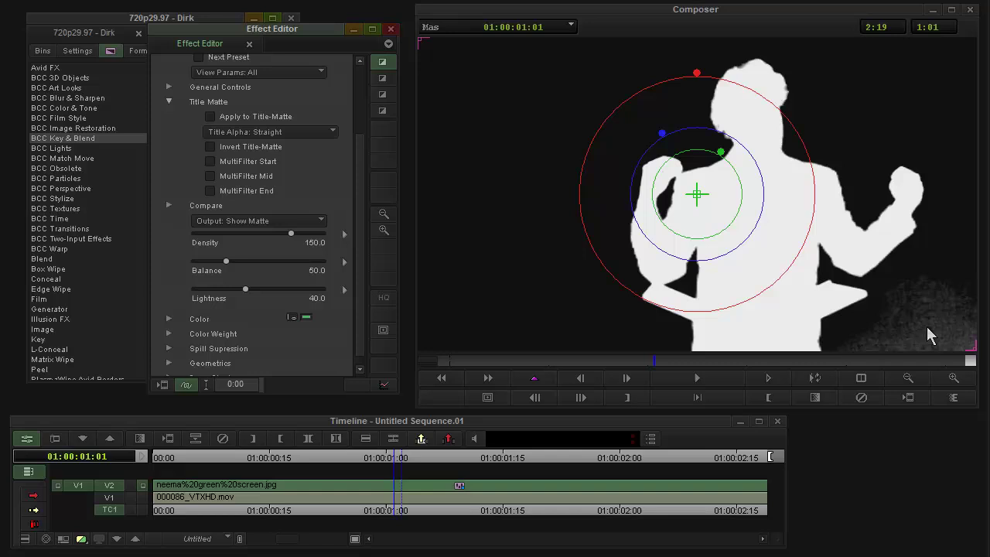
# - Tune the matte to Density 128.0, Lightness 48.8 and Balance 59.8
pyautogui.moveTo(247, 287); pyautogui.dragTo(263, 289)
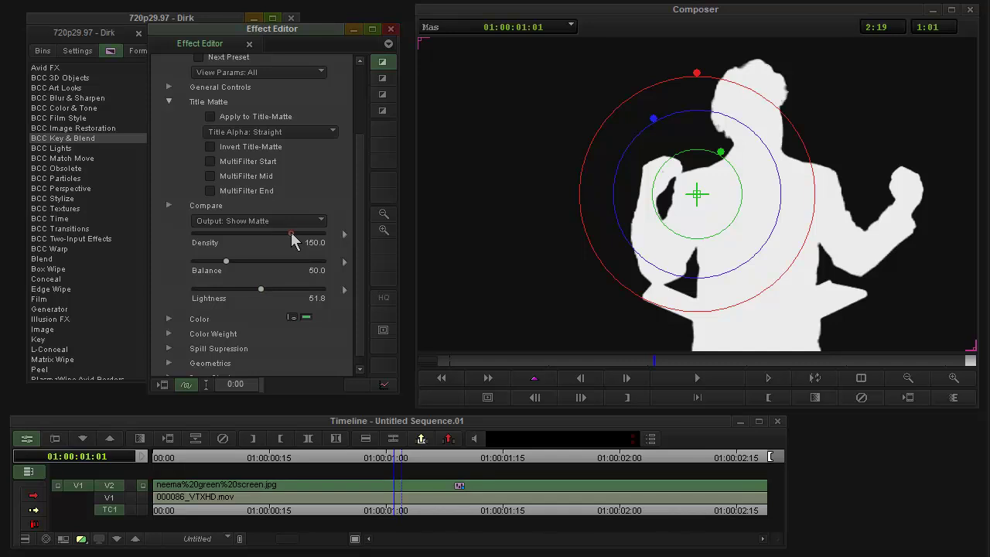
pyautogui.moveTo(291, 232); pyautogui.dragTo(288, 232)
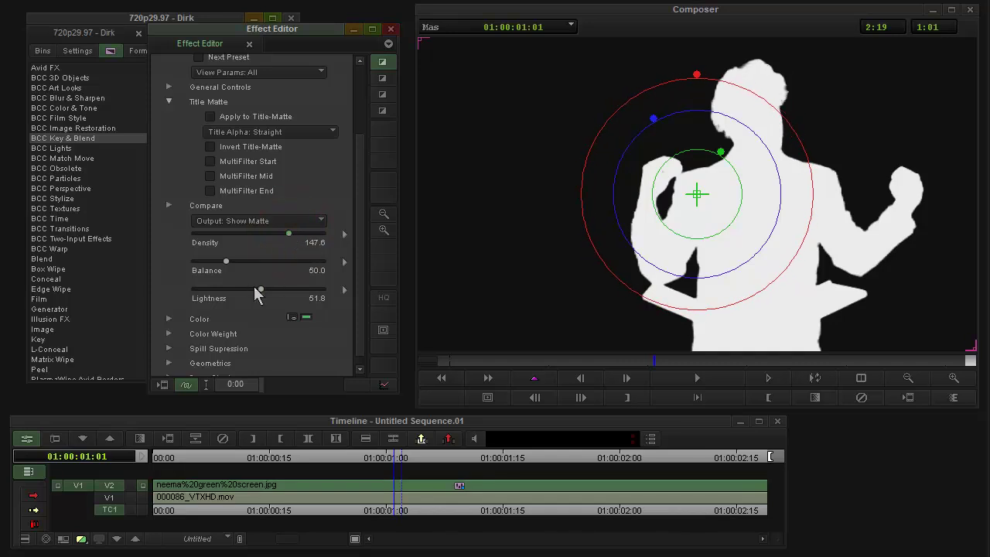
pyautogui.moveTo(261, 290); pyautogui.dragTo(249, 292)
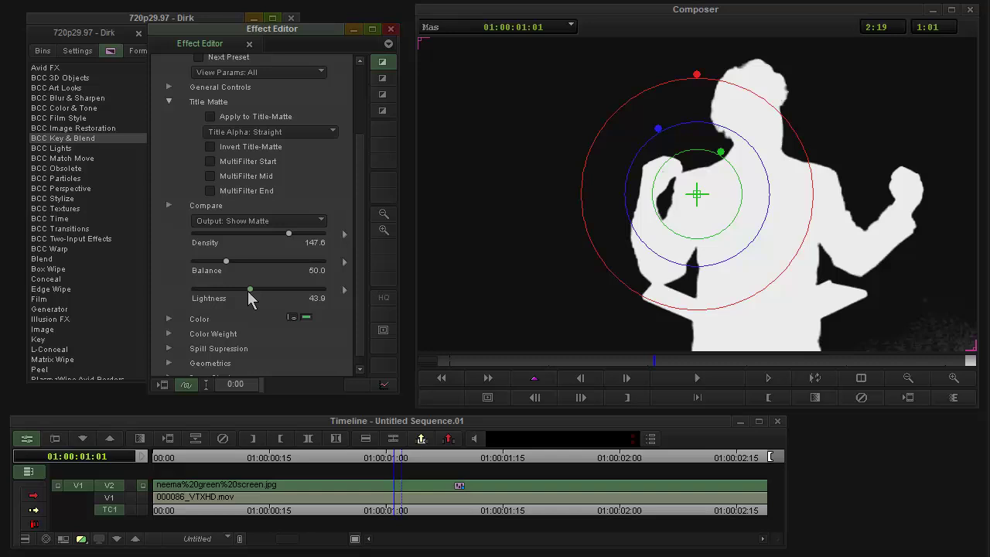
pyautogui.moveTo(288, 233); pyautogui.dragTo(275, 235)
pyautogui.moveTo(250, 290); pyautogui.dragTo(256, 289)
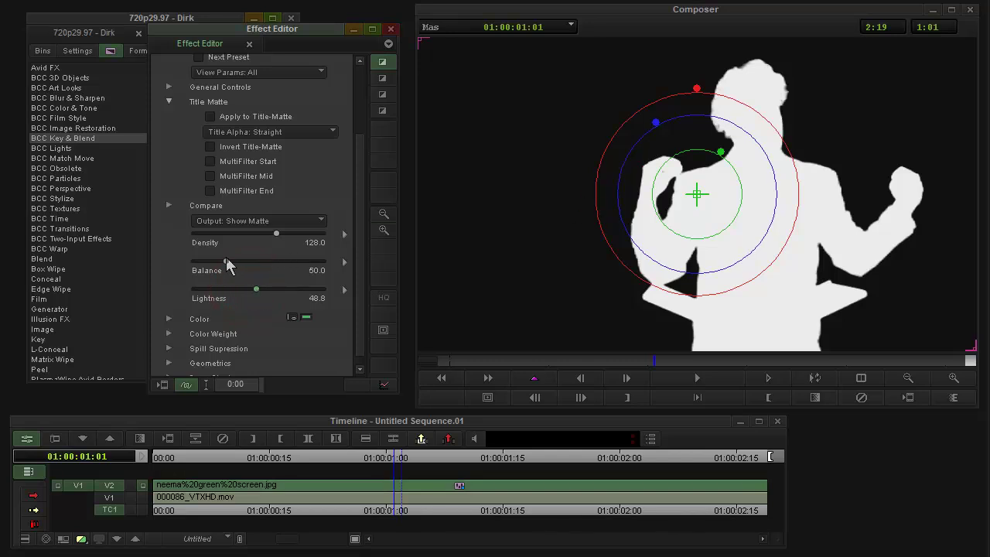
pyautogui.moveTo(227, 261); pyautogui.dragTo(235, 268)
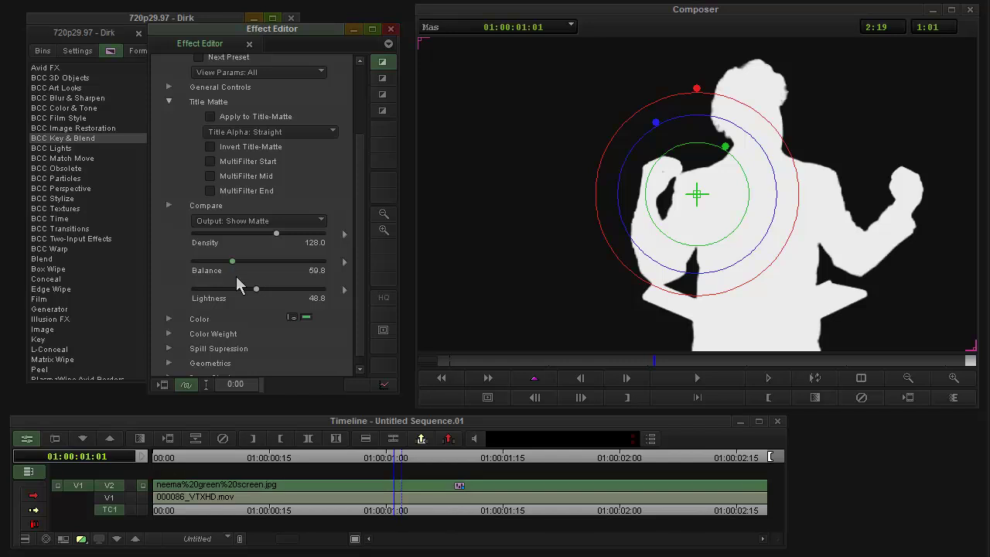
# - Set the key Output back to Composite to show the speaker over the marina
pyautogui.click(257, 222)
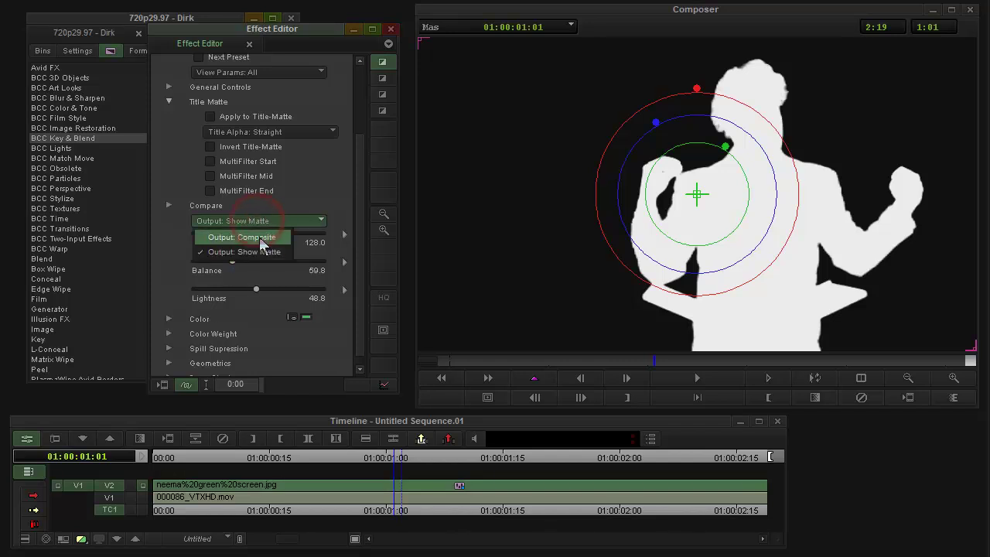
pyautogui.click(259, 236)
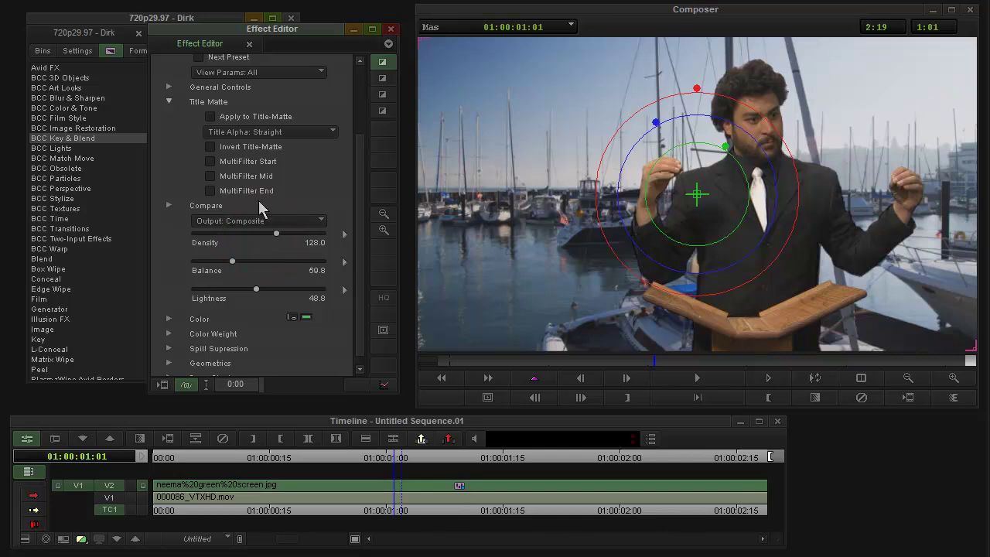
pyautogui.moveTo(361, 184); pyautogui.dragTo(361, 187)
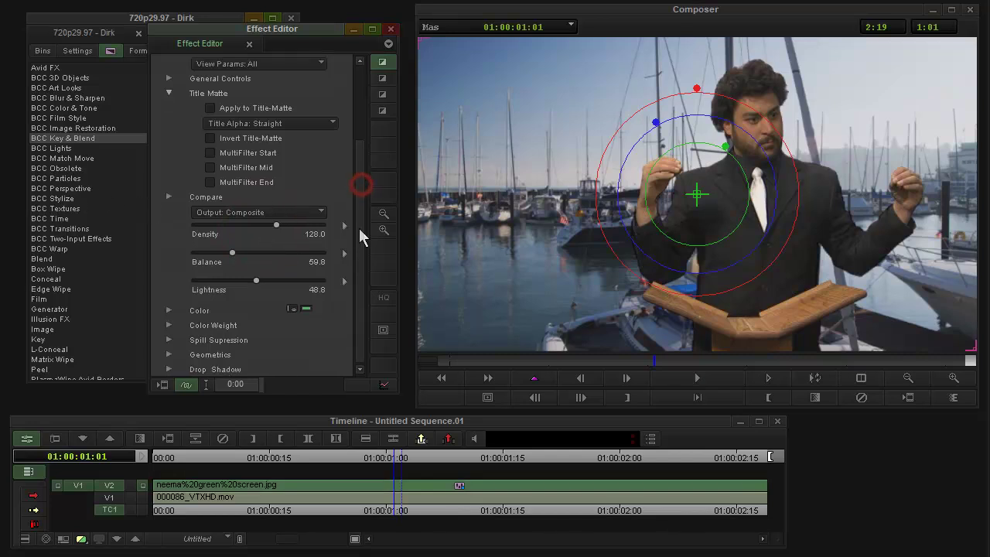
# - Enable the drop shadow with Distance 16.5, Intensity 81.1 and Softness 9.8
pyautogui.click(170, 368)
pyautogui.moveTo(360, 329); pyautogui.dragTo(361, 334)
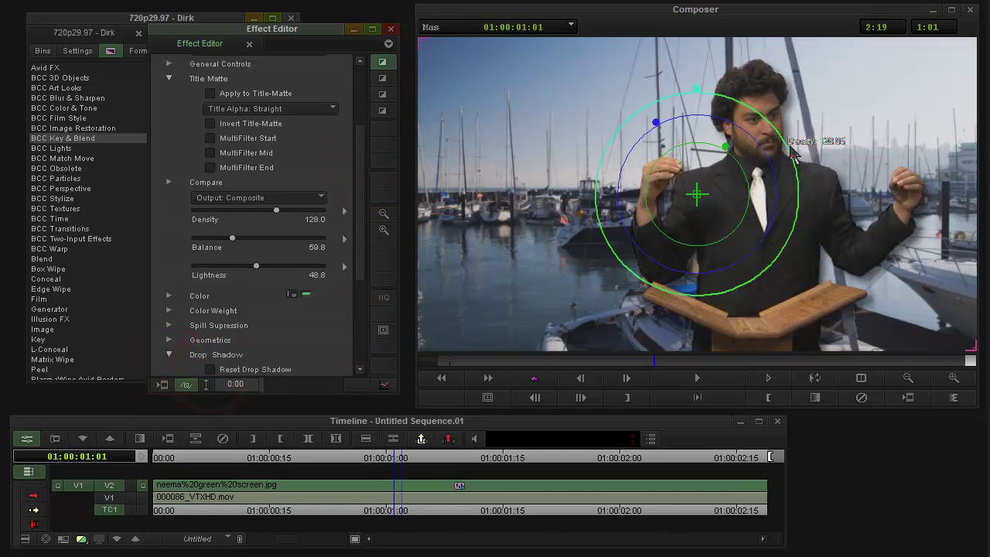
pyautogui.moveTo(360, 273); pyautogui.dragTo(353, 325)
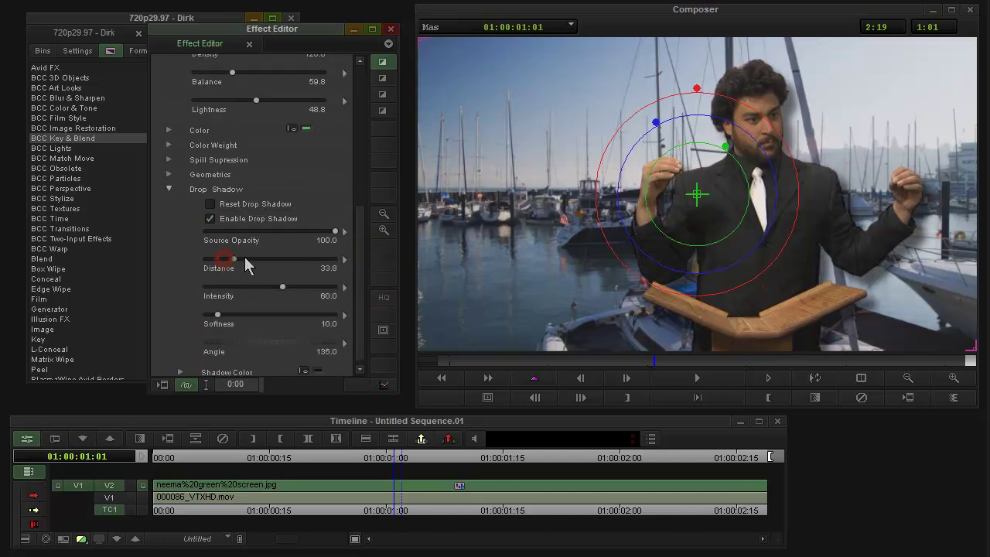
pyautogui.moveTo(222, 259); pyautogui.dragTo(310, 287)
pyautogui.moveTo(218, 315)
pyautogui.mouseDown()
pyautogui.moveTo(242, 315)
pyautogui.moveTo(223, 328)
pyautogui.mouseUp()
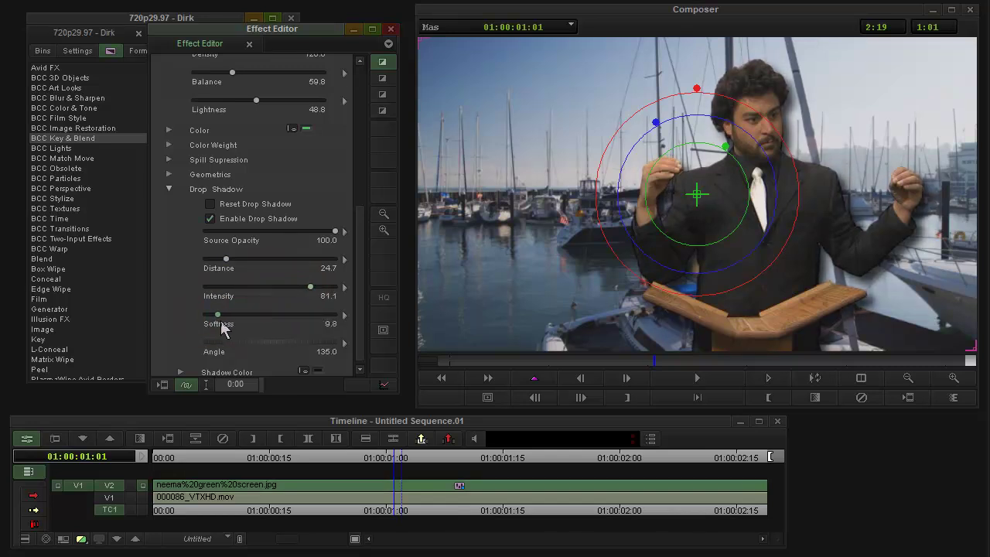
pyautogui.moveTo(226, 259); pyautogui.dragTo(219, 267)
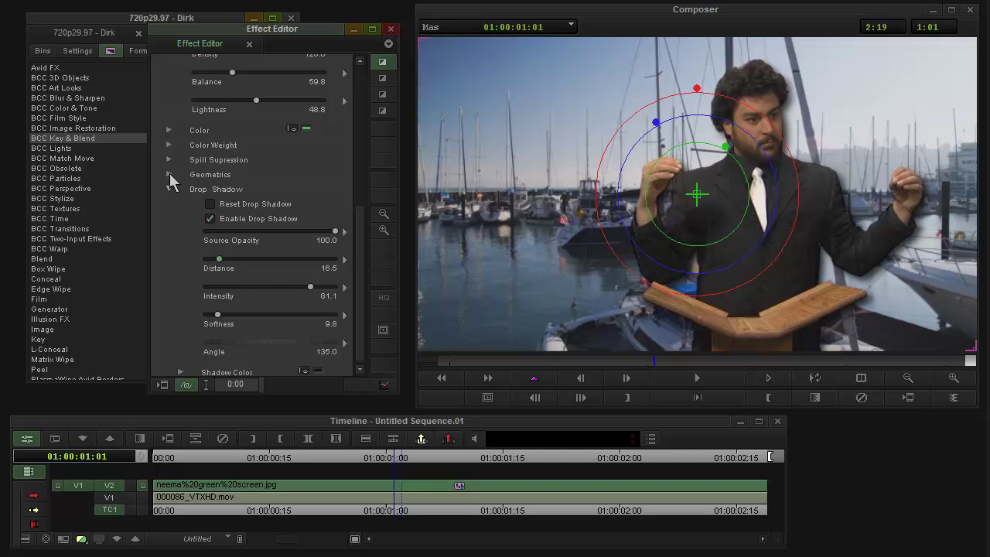
pyautogui.click(169, 175)
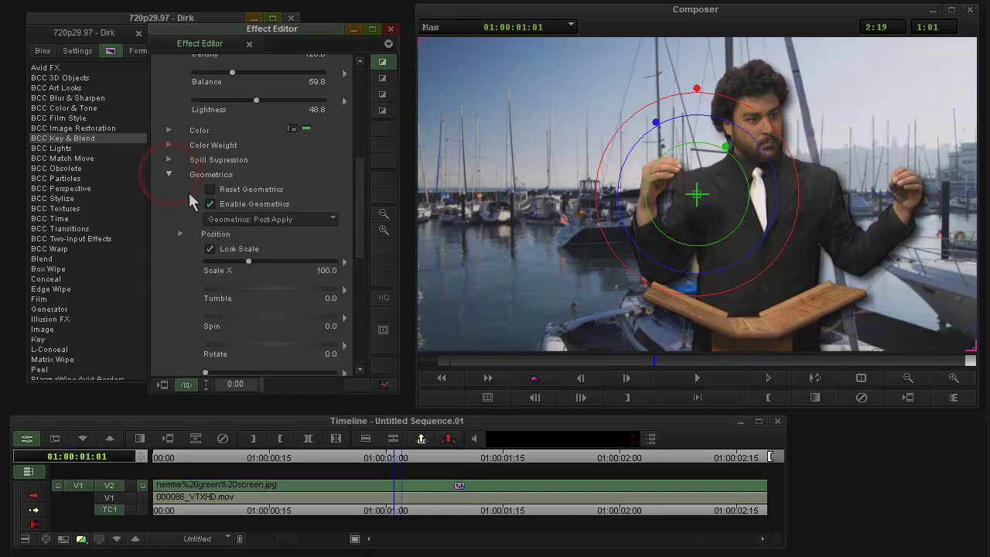
pyautogui.click(179, 233)
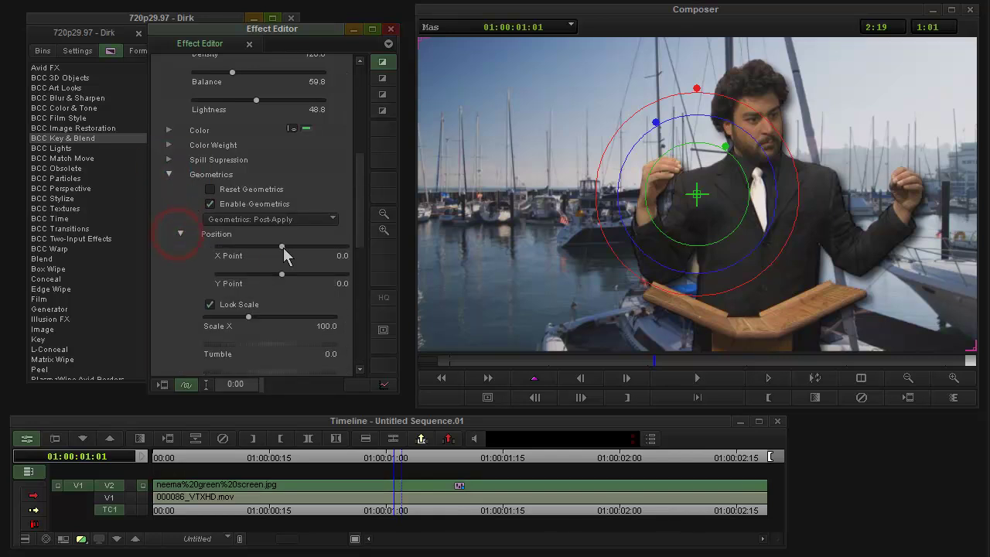
pyautogui.moveTo(282, 247); pyautogui.dragTo(262, 249)
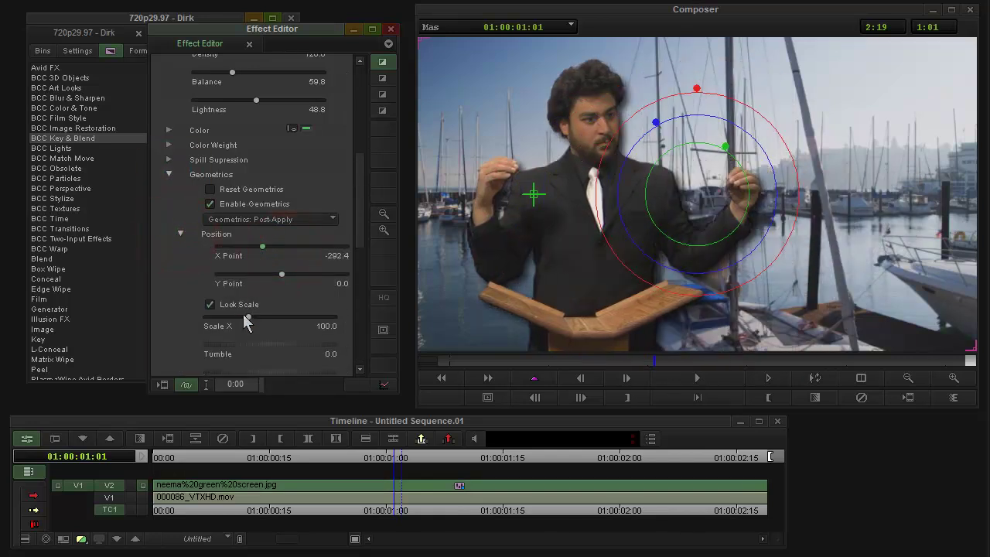
pyautogui.moveTo(246, 322); pyautogui.dragTo(238, 317)
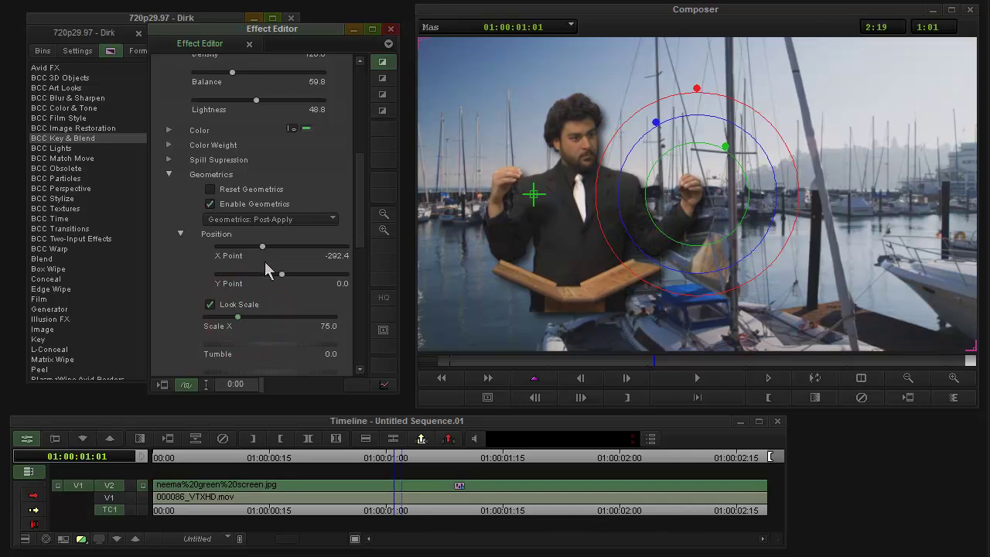
pyautogui.moveTo(282, 274); pyautogui.dragTo(291, 275)
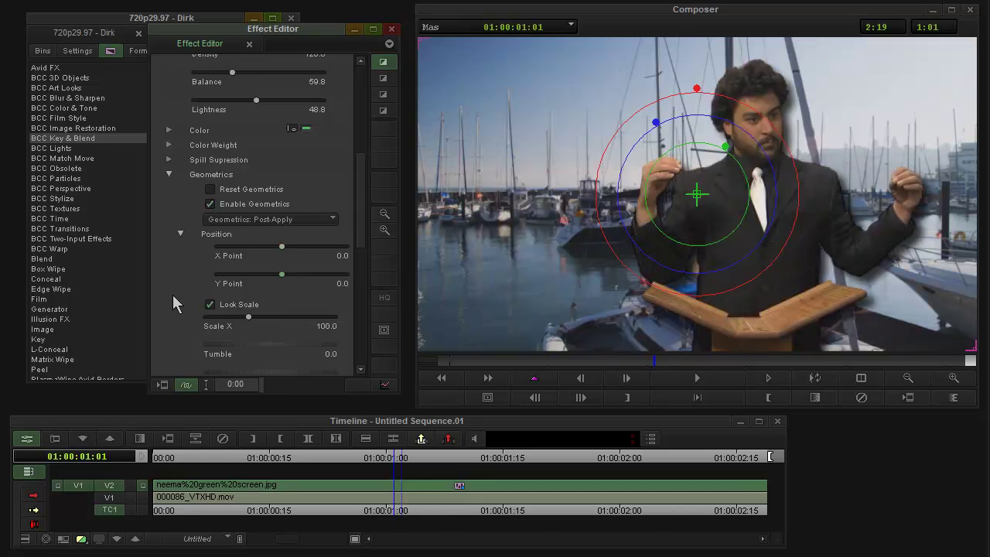
# - Collapse the Geometry and Drop Shadow groups to reach the Title Matte settings
pyautogui.click(169, 173)
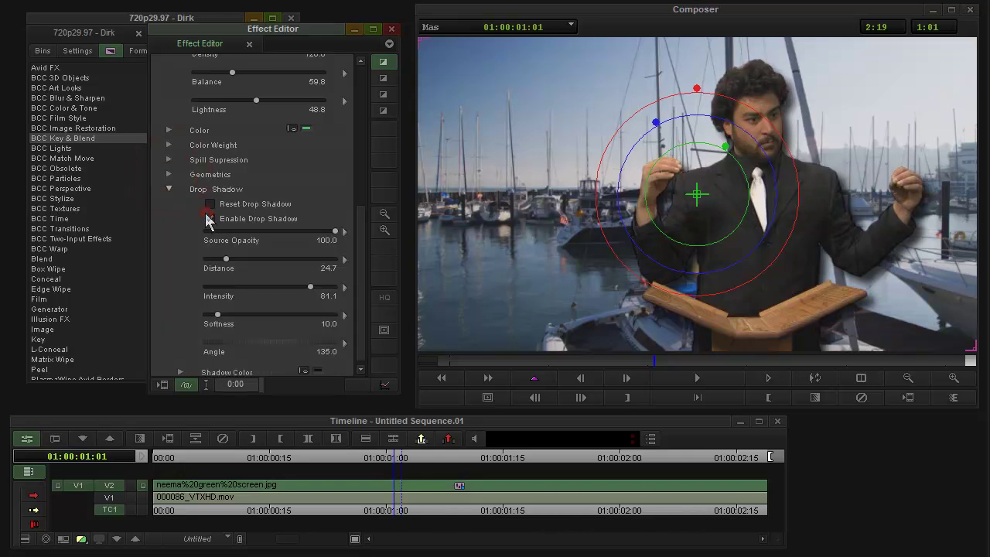
pyautogui.click(170, 188)
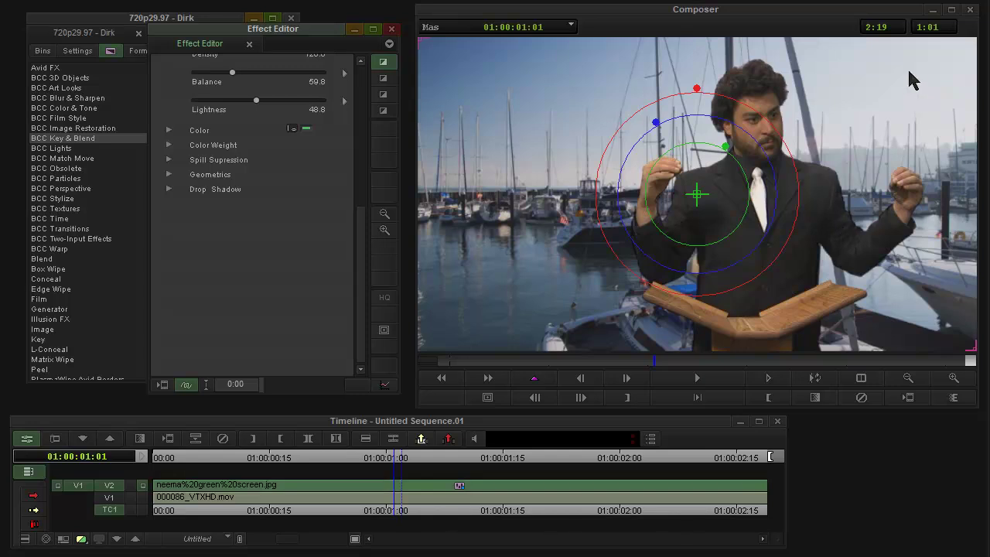
pyautogui.moveTo(362, 232); pyautogui.dragTo(368, 85)
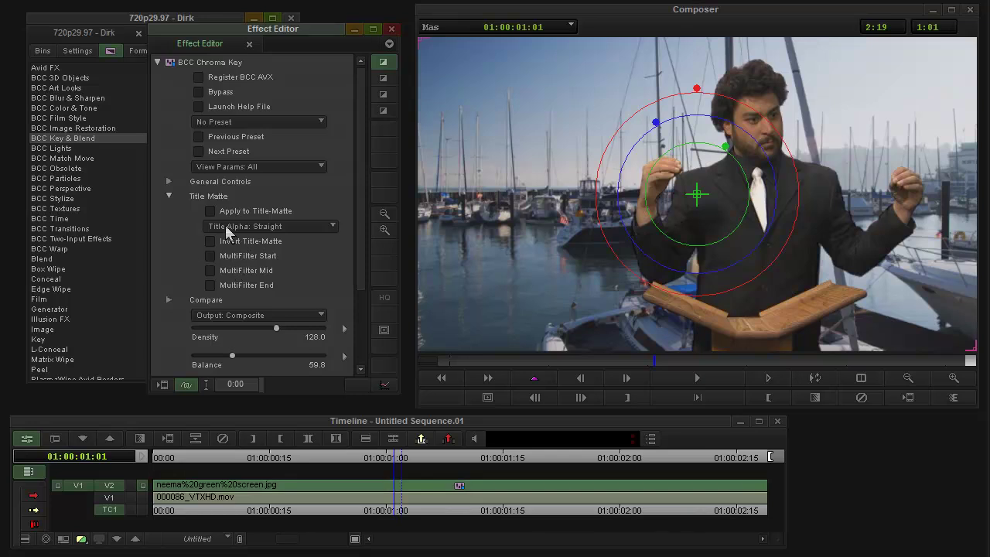
pyautogui.click(169, 195)
pyautogui.click(170, 195)
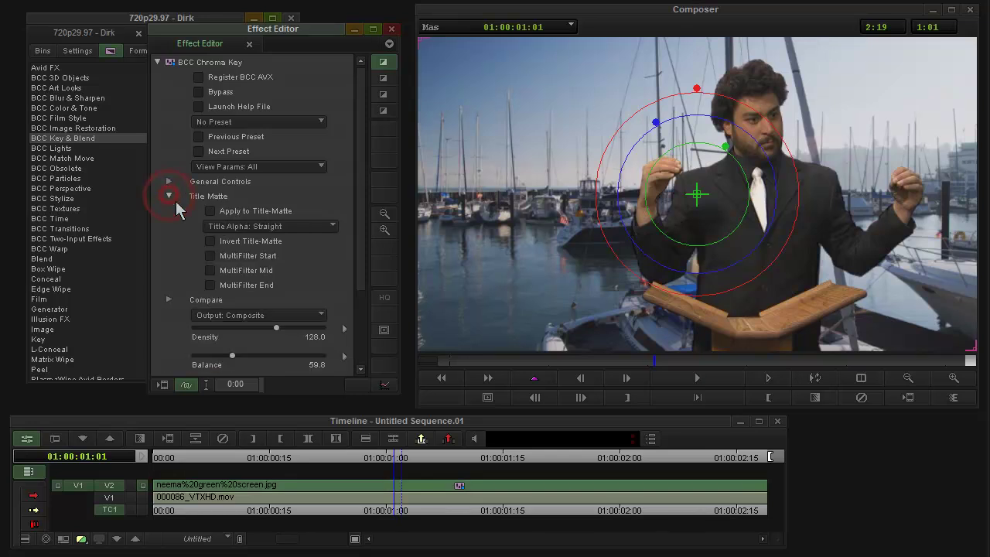
# - Enable MultiFilter Start on the chroma key and list the BCC Lights effects
pyautogui.click(210, 255)
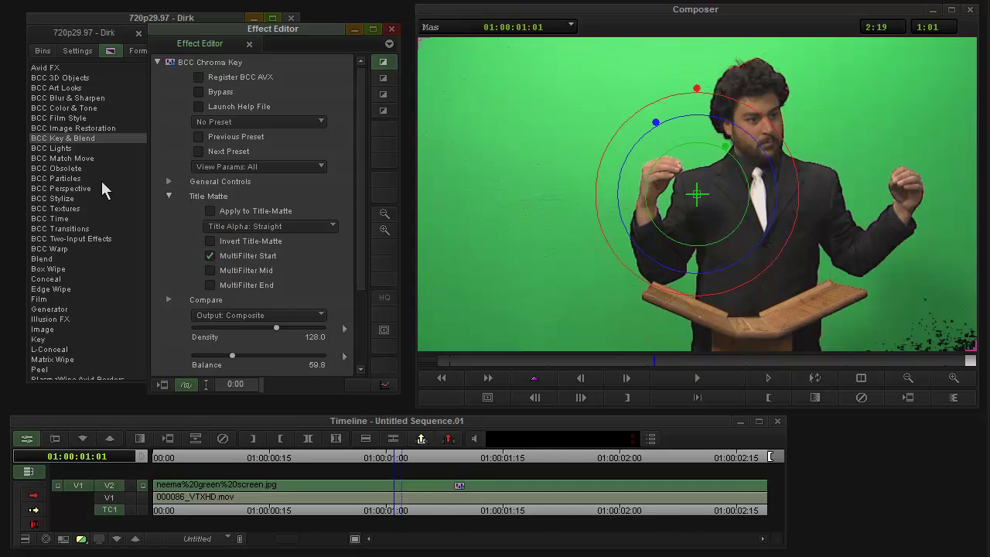
pyautogui.click(89, 17)
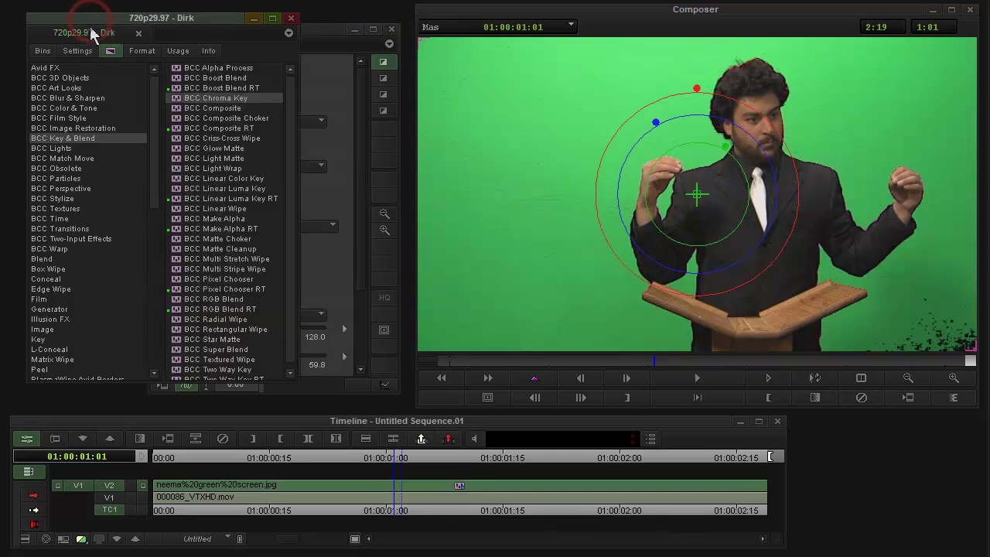
pyautogui.click(56, 147)
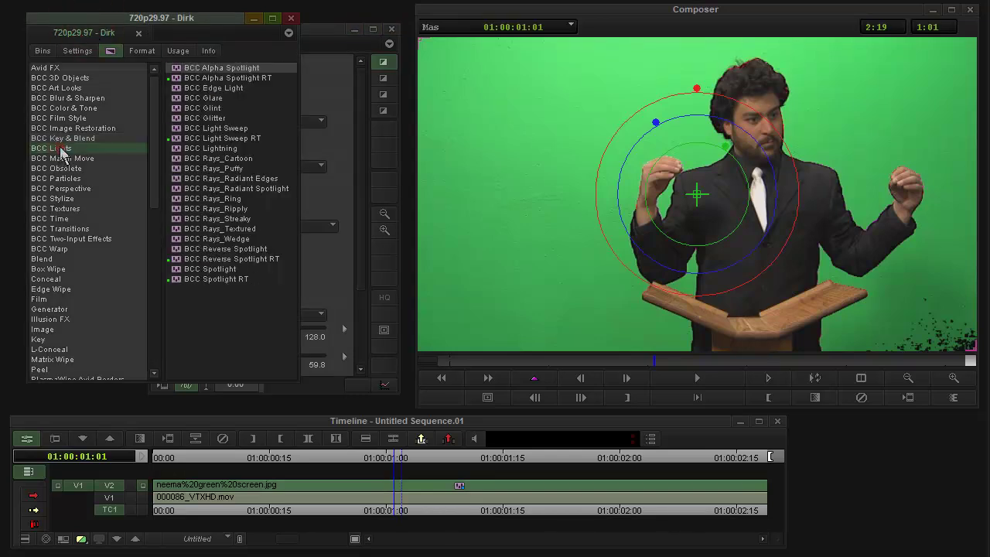
pyautogui.click(175, 168)
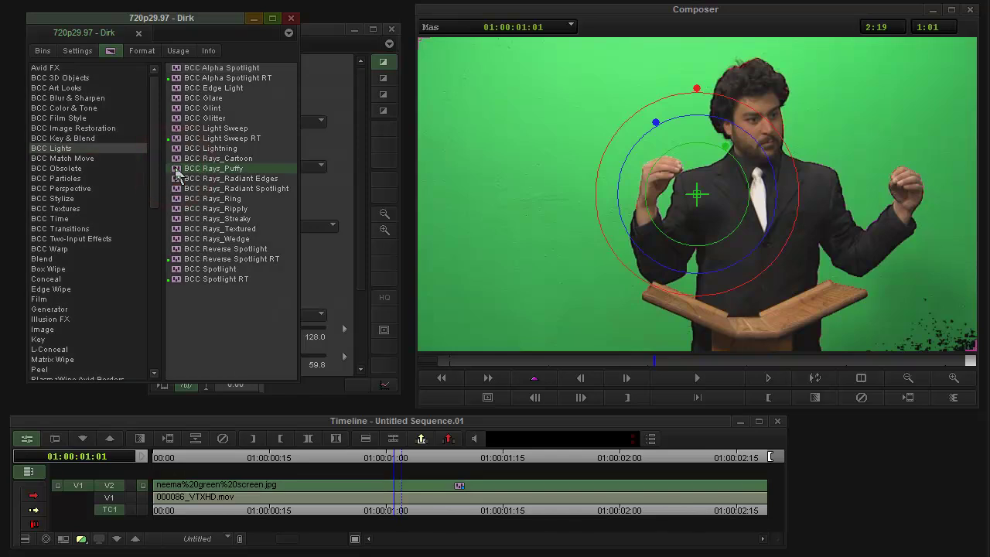
pyautogui.moveTo(175, 168); pyautogui.dragTo(464, 489)
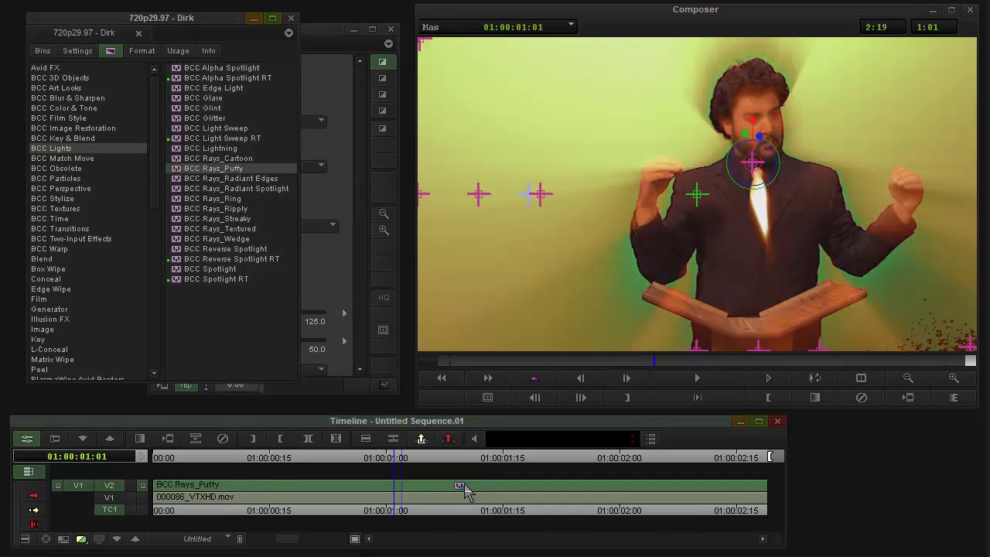
pyautogui.click(323, 37)
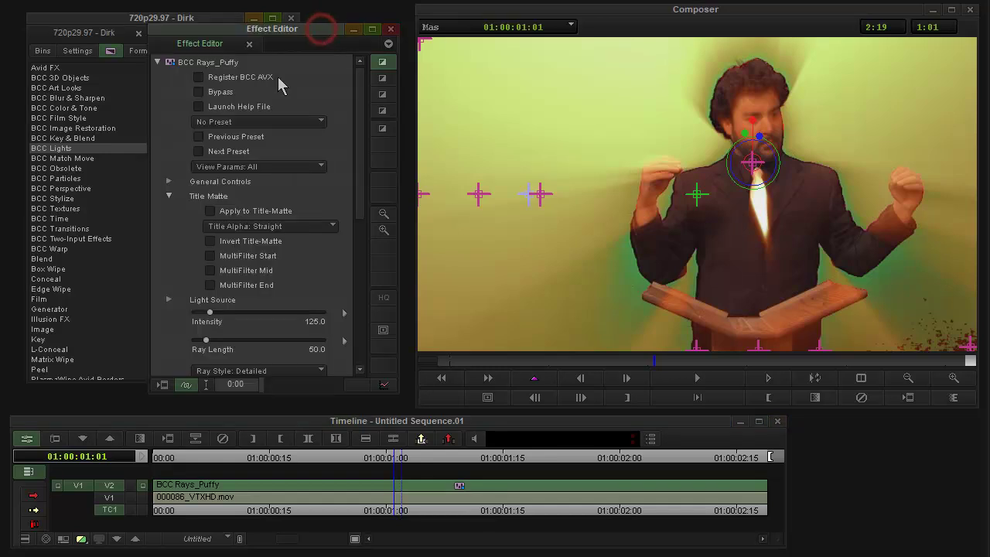
pyautogui.click(209, 284)
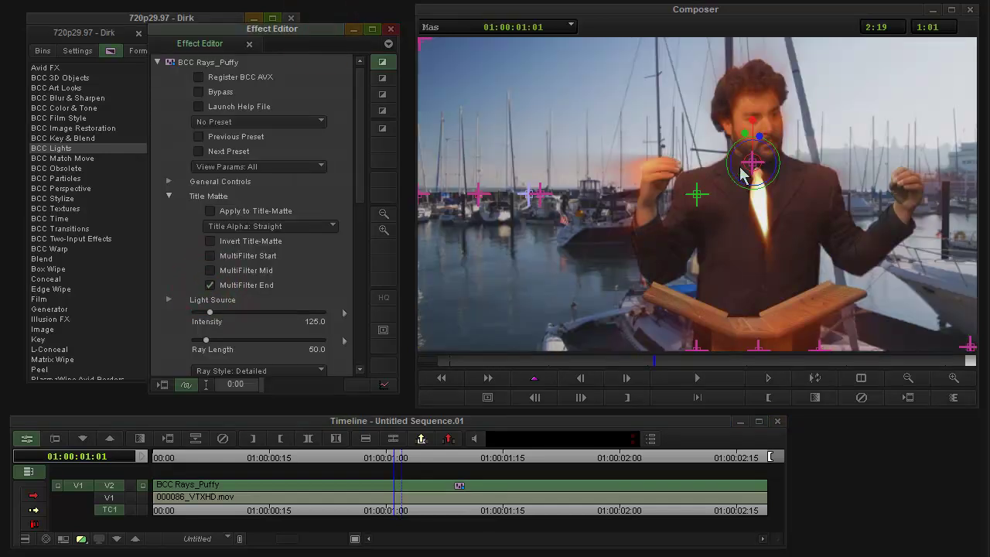
pyautogui.moveTo(747, 166); pyautogui.dragTo(662, 269)
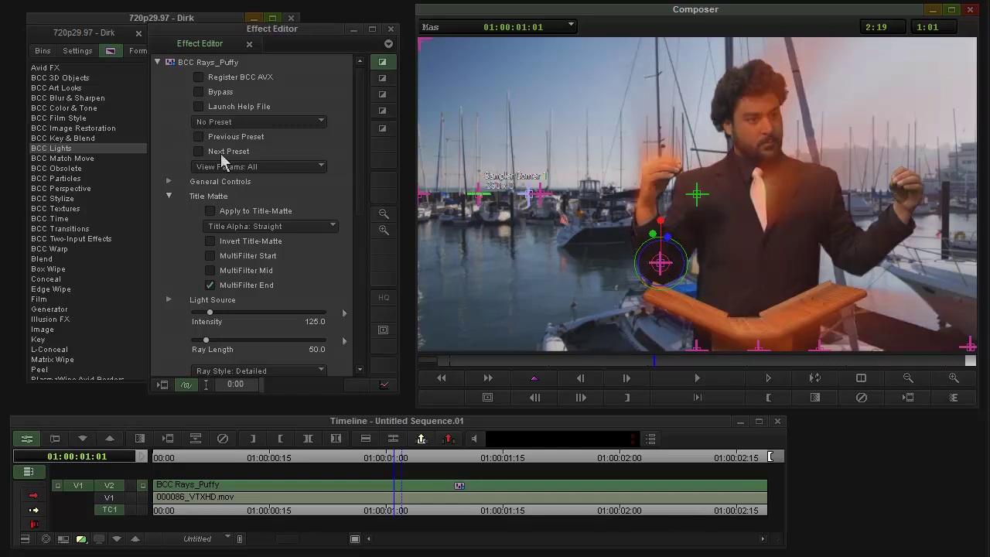
pyautogui.moveTo(209, 313); pyautogui.dragTo(261, 315)
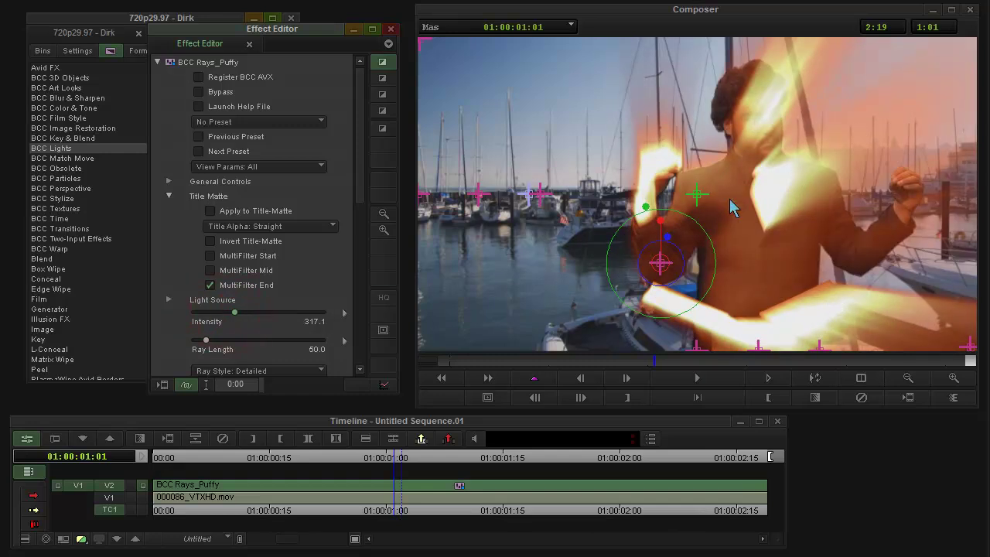
pyautogui.moveTo(660, 263); pyautogui.dragTo(806, 283)
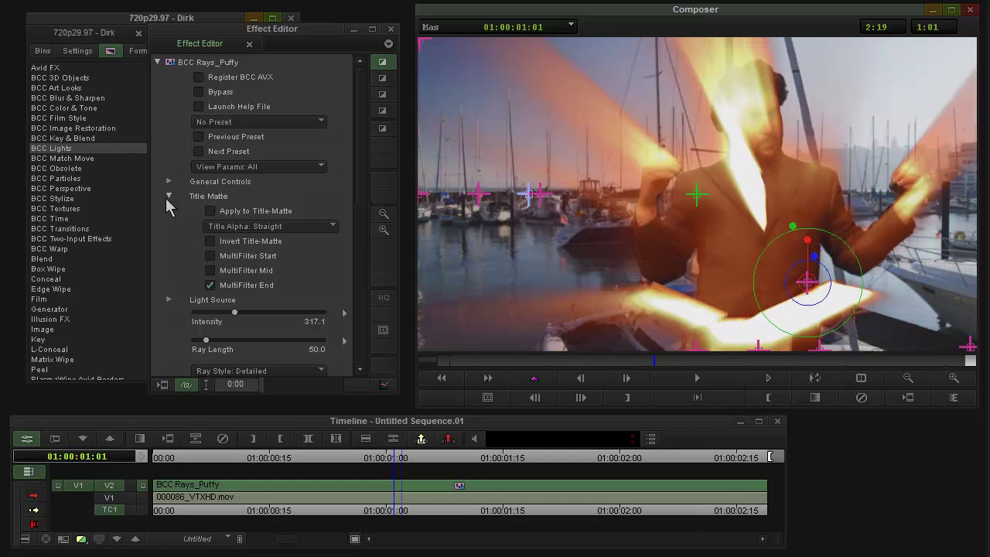
pyautogui.click(169, 197)
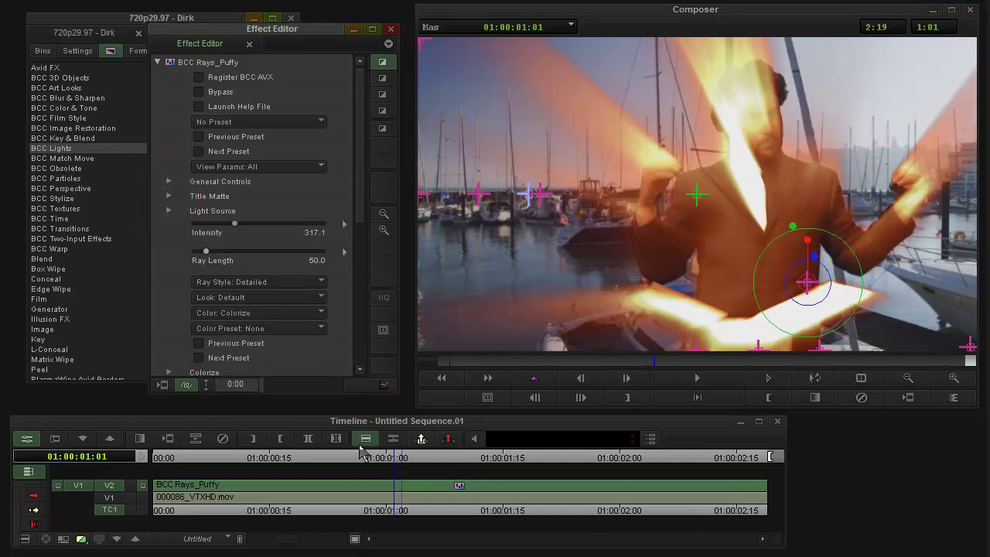
pyautogui.click(224, 438)
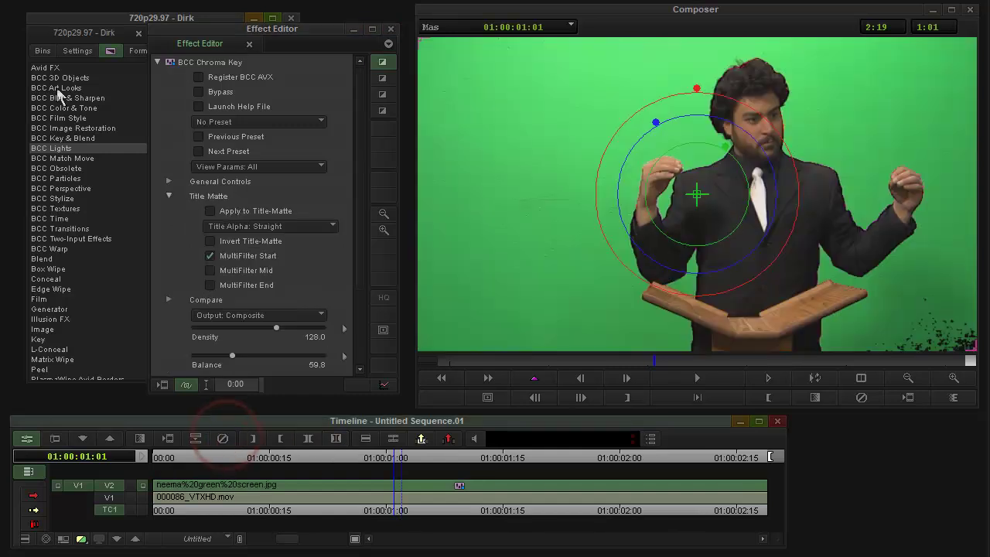
# - Drag BCC Color Balance from BCC Color & Tone onto the V2 clip and show its settings
pyautogui.click(98, 25)
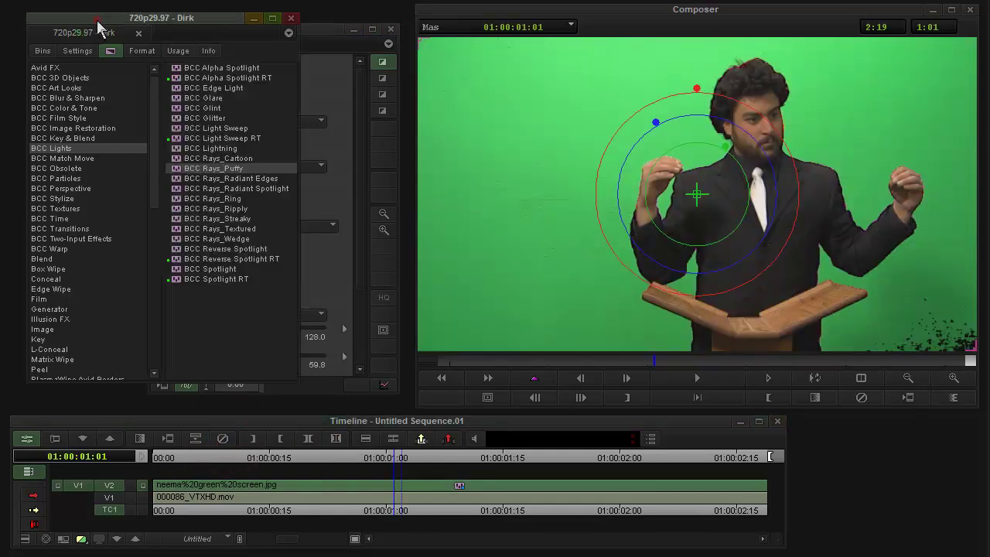
pyautogui.click(78, 108)
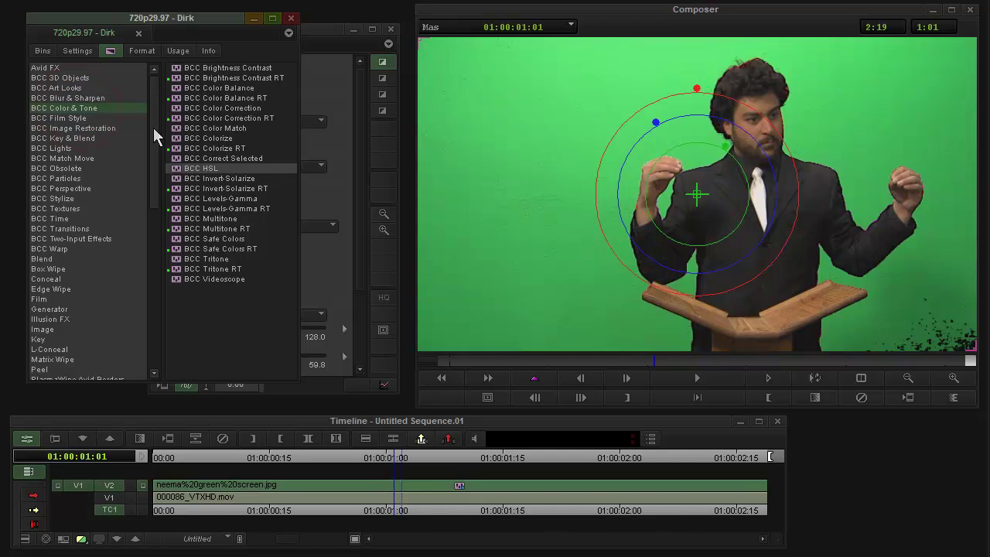
pyautogui.click(177, 90)
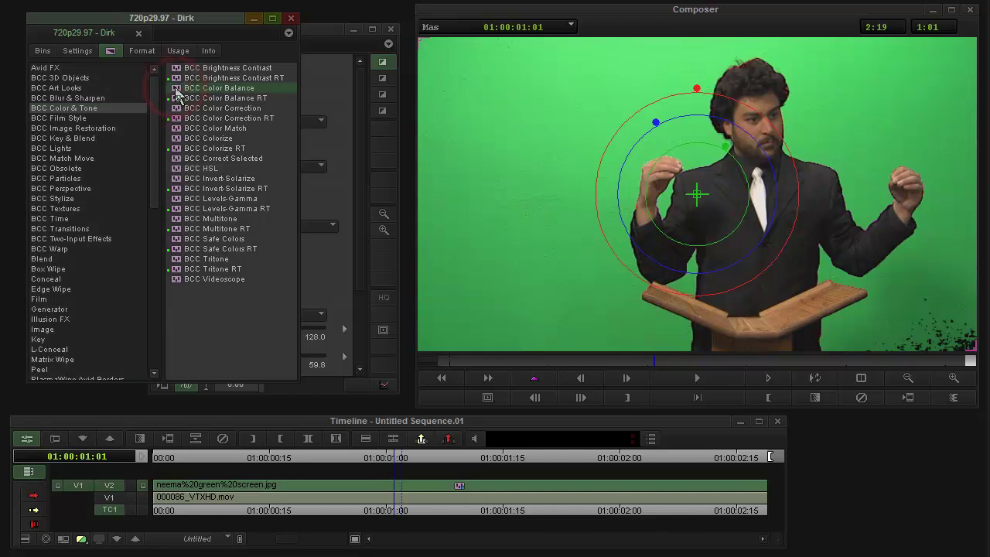
pyautogui.moveTo(177, 90); pyautogui.dragTo(458, 488)
pyautogui.click(319, 37)
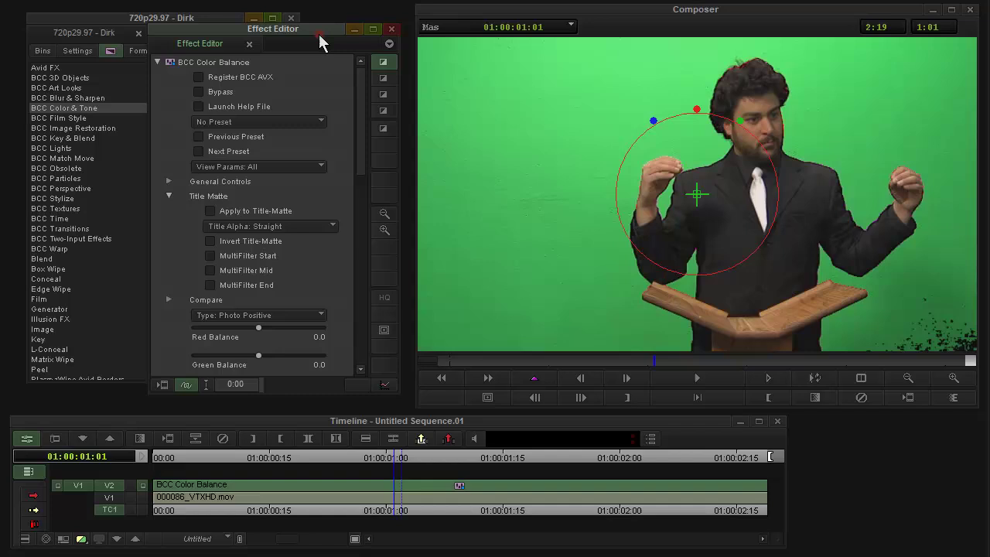
# - Enable MultiFilter End and set Red Balance -12.4, Blue Balance 12.4, Mix with Original 0
pyautogui.click(210, 284)
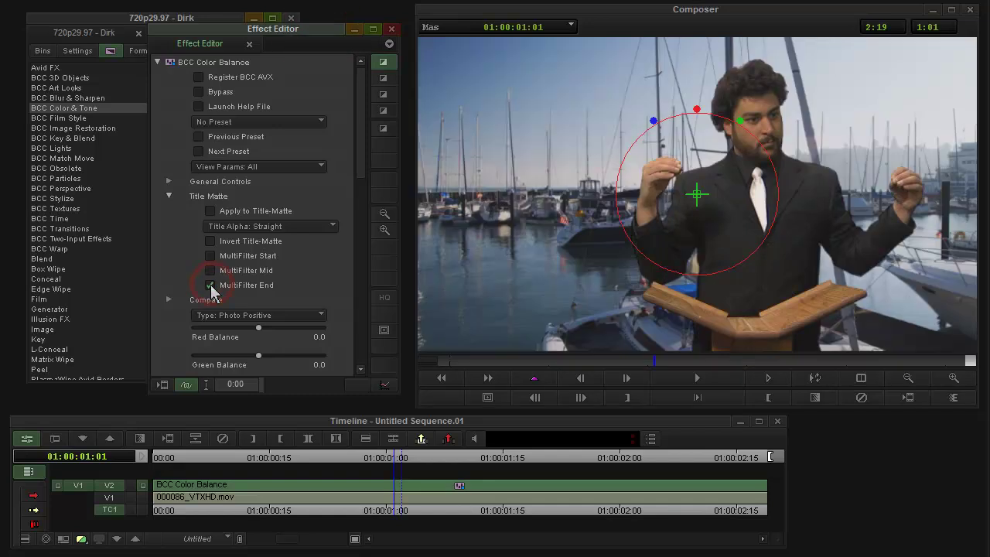
pyautogui.moveTo(361, 166); pyautogui.dragTo(358, 217)
pyautogui.moveTo(258, 205); pyautogui.dragTo(255, 210)
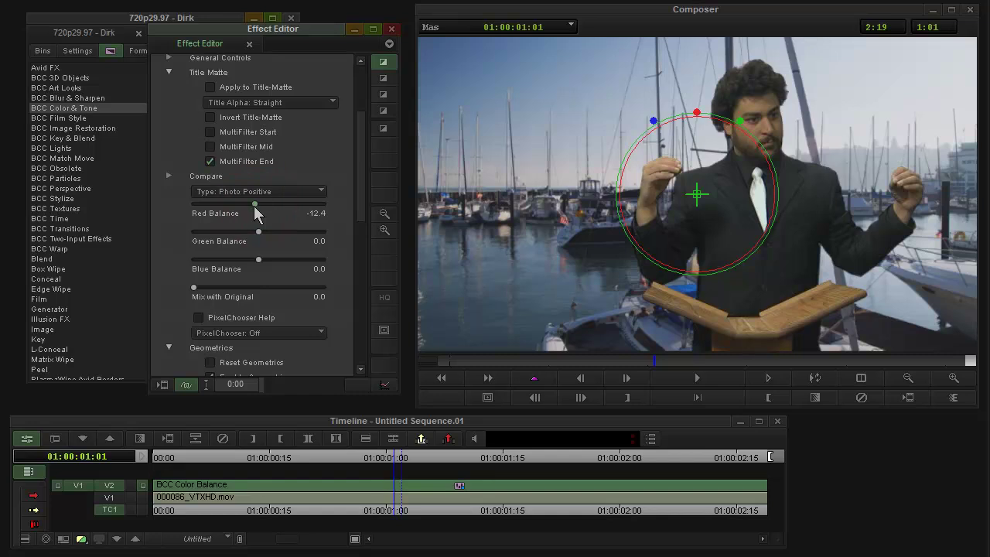
pyautogui.moveTo(259, 259); pyautogui.dragTo(264, 257)
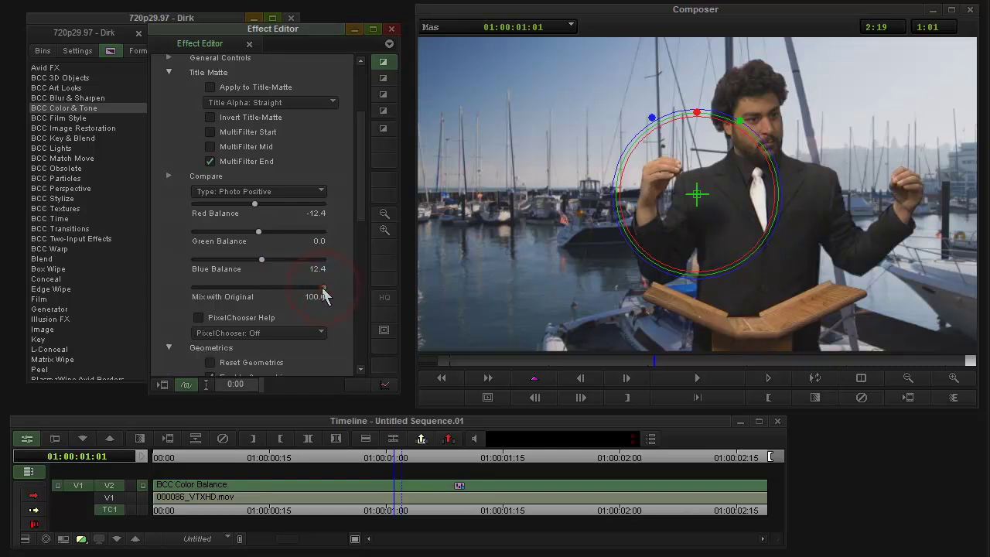
pyautogui.moveTo(324, 286); pyautogui.dragTo(155, 305)
# - Set the Geometrics X Point to -268 to move the speaker left
pyautogui.moveTo(360, 203); pyautogui.dragTo(357, 303)
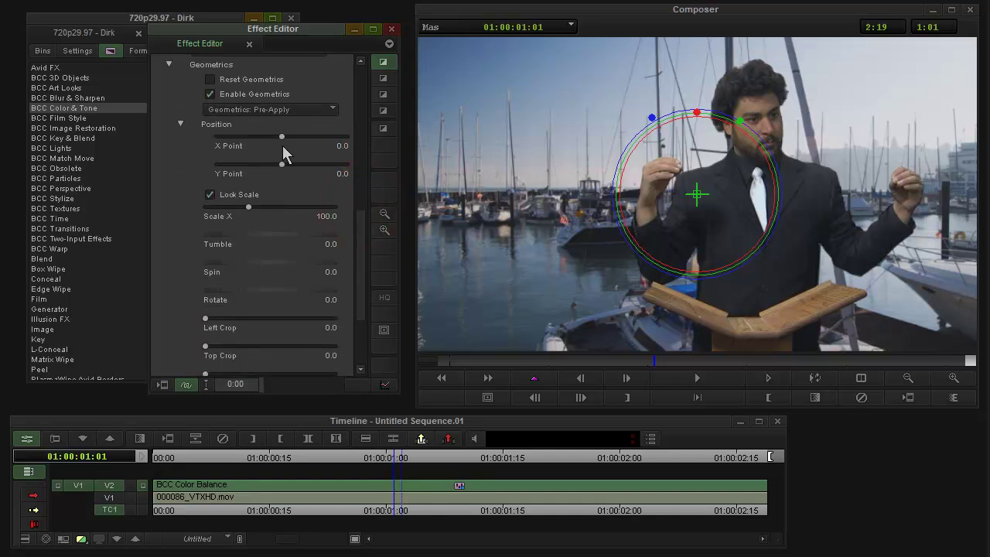
pyautogui.moveTo(282, 139); pyautogui.dragTo(264, 144)
pyautogui.scroll(1, 237, 224)
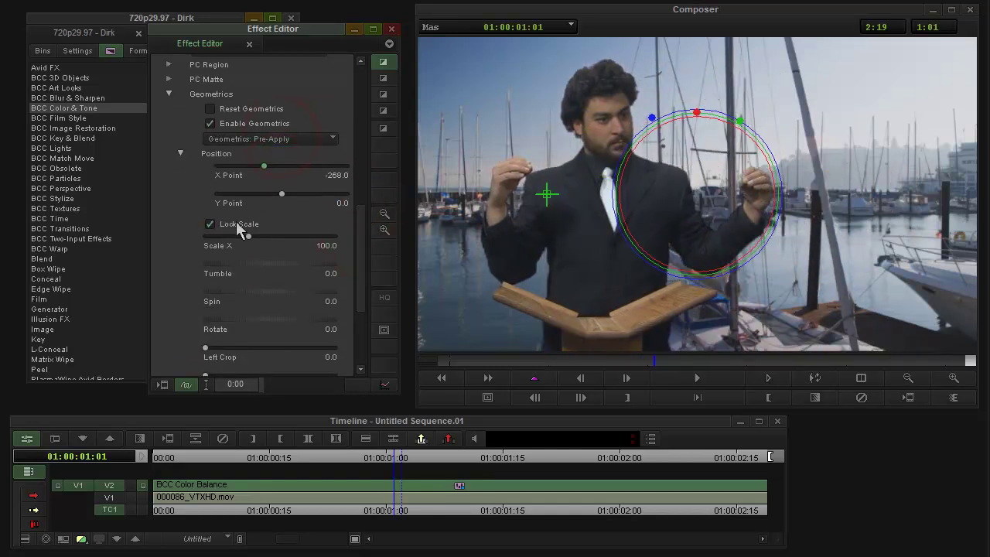
# - Enable the drop shadow with Distance 22.0, Intensity 82.9 and Softness 5.5
pyautogui.click(166, 94)
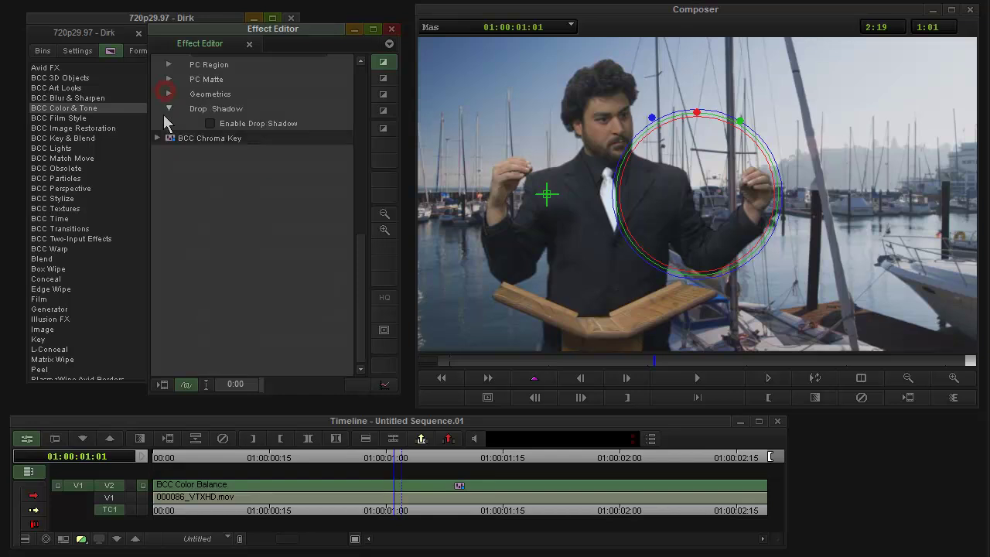
pyautogui.click(165, 109)
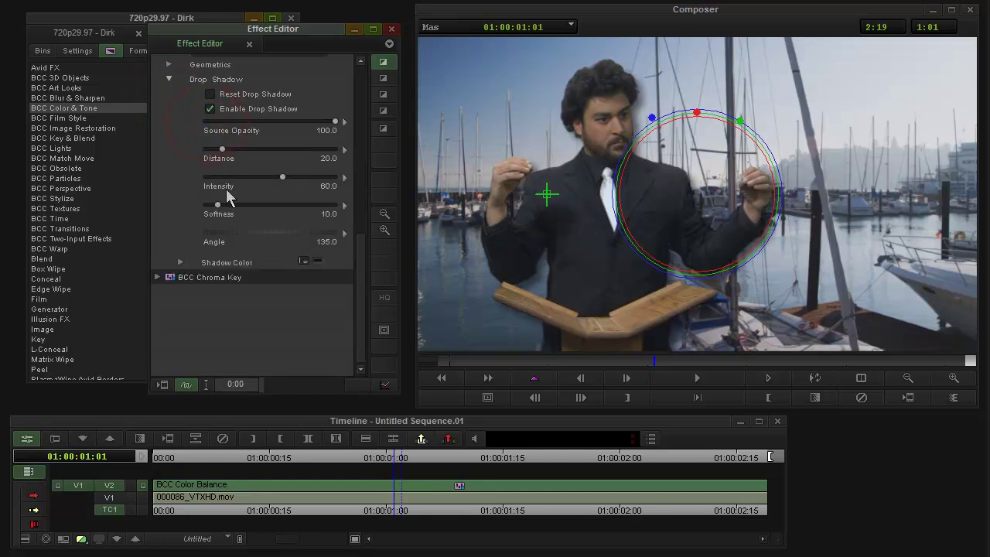
pyautogui.moveTo(222, 150); pyautogui.dragTo(218, 151)
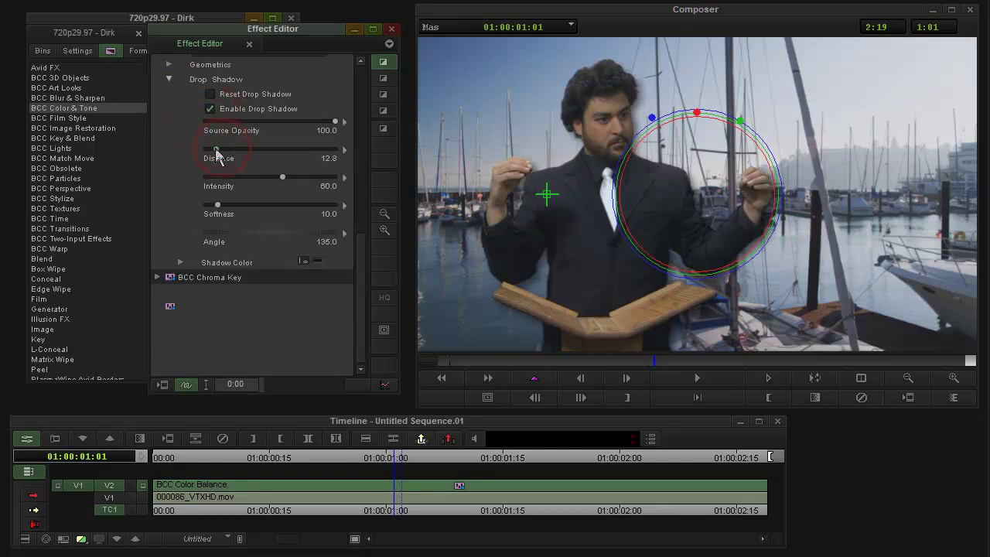
pyautogui.moveTo(283, 178); pyautogui.dragTo(314, 178)
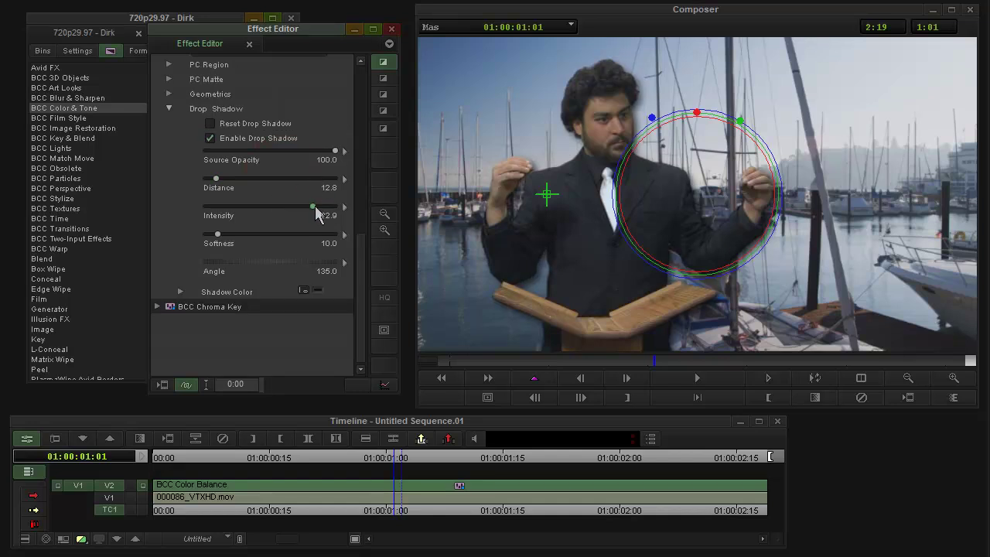
pyautogui.moveTo(217, 234); pyautogui.dragTo(219, 241)
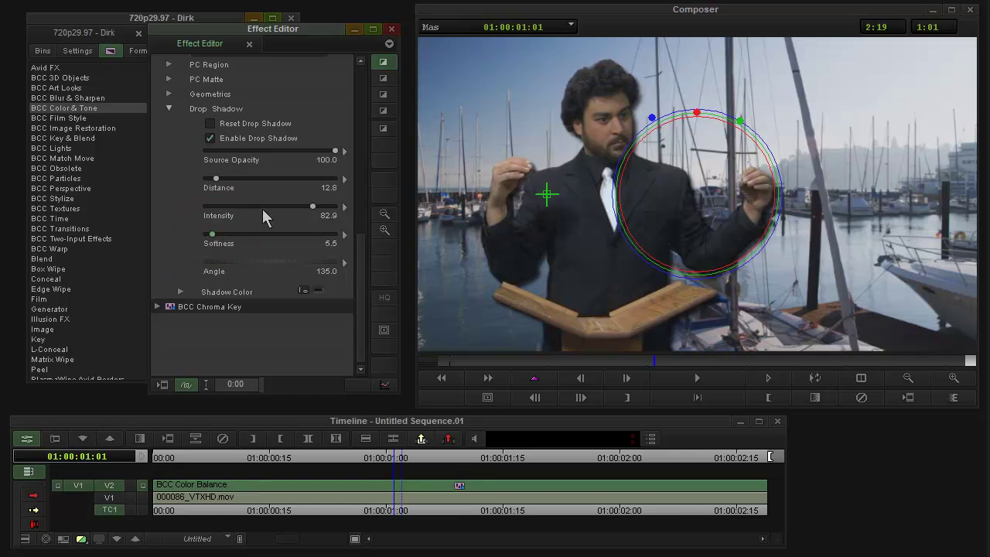
pyautogui.moveTo(218, 179); pyautogui.dragTo(224, 180)
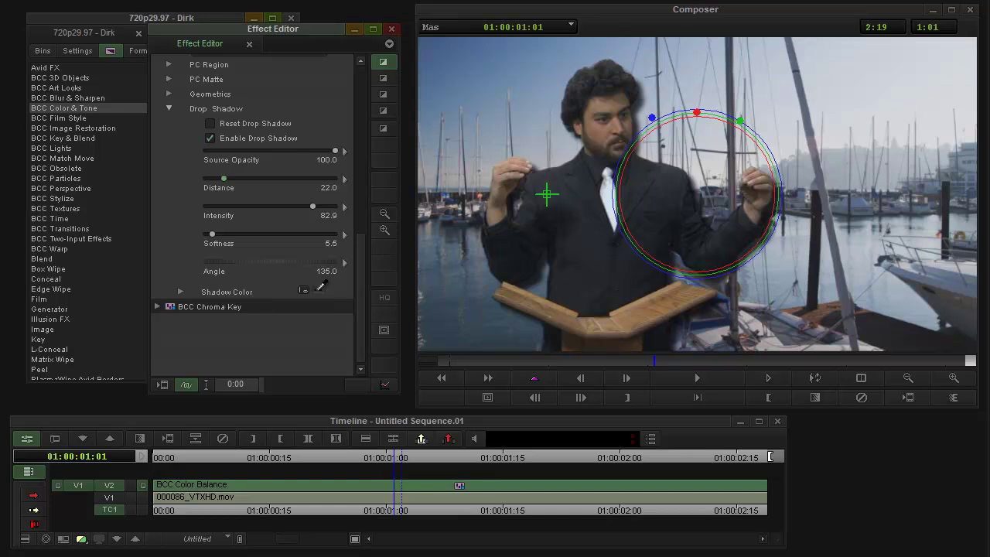
# - Try dark blue, then a darker navy, as the drop shadow colour
pyautogui.click(305, 291)
pyautogui.click(198, 209)
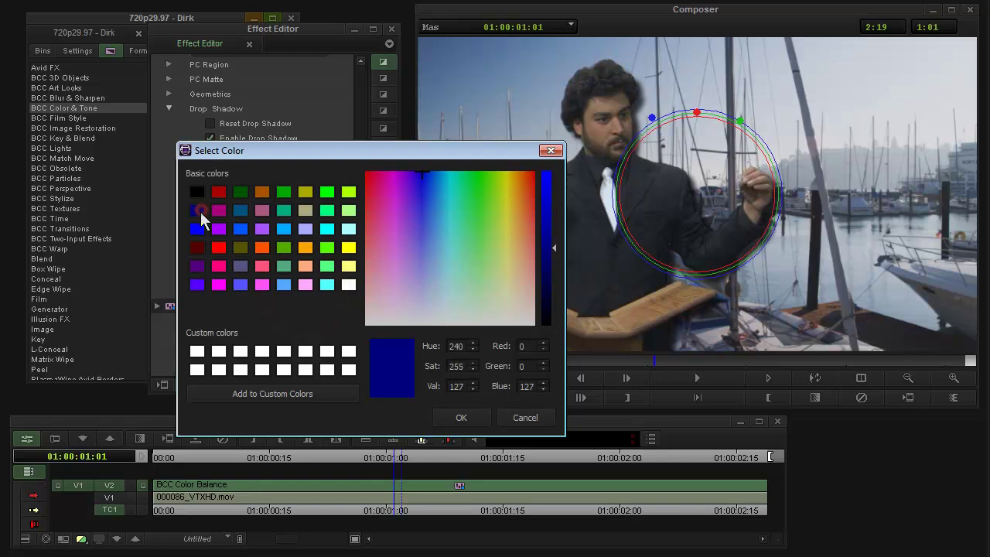
pyautogui.click(446, 418)
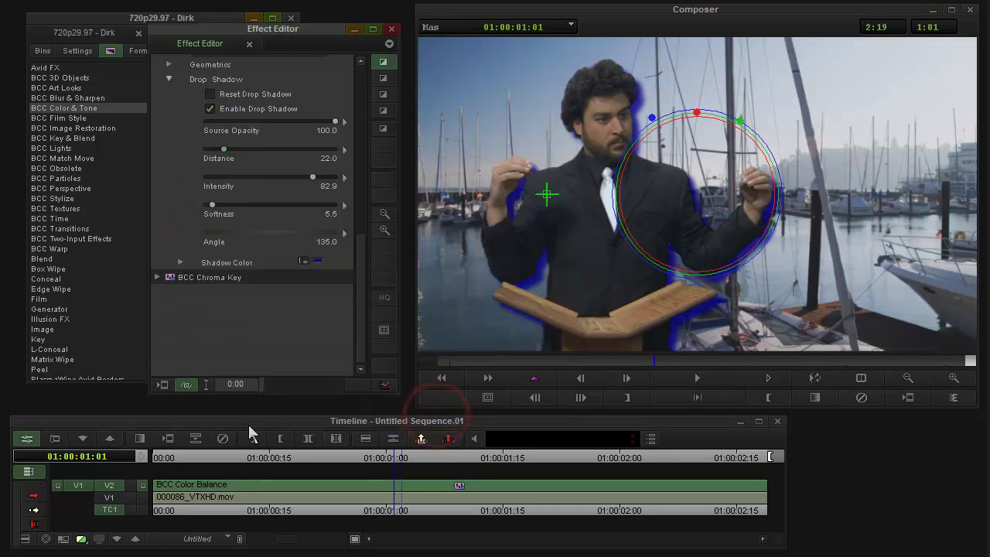
pyautogui.click(309, 259)
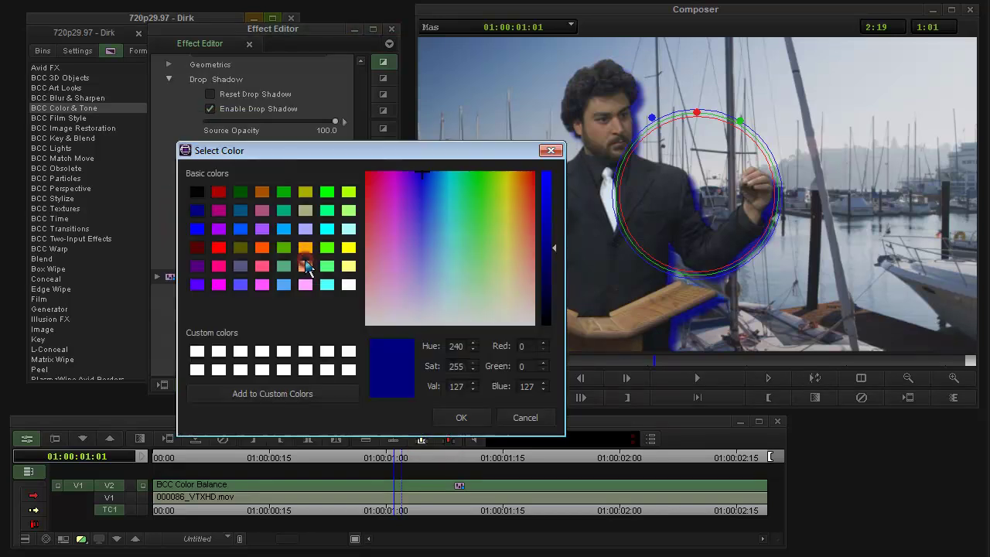
pyautogui.click(546, 291)
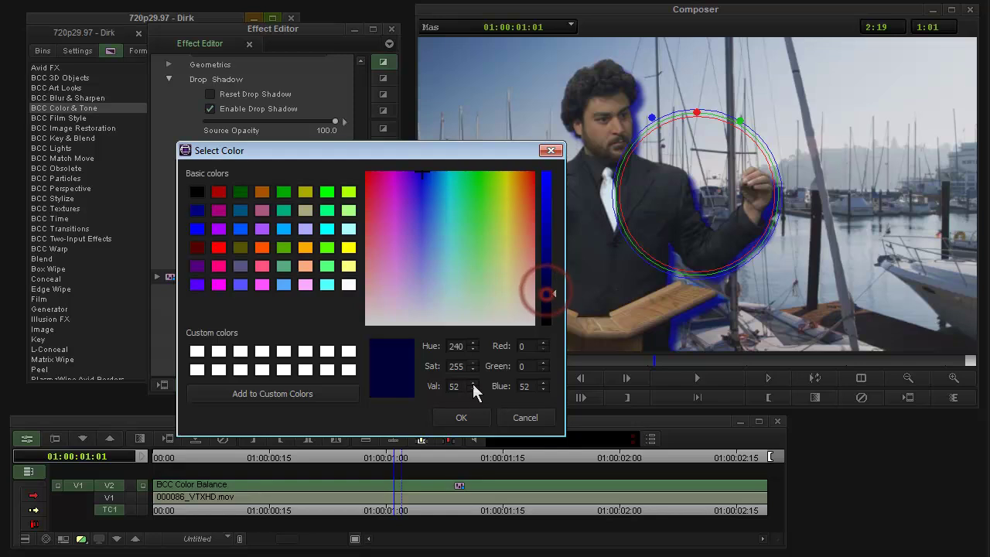
pyautogui.click(460, 420)
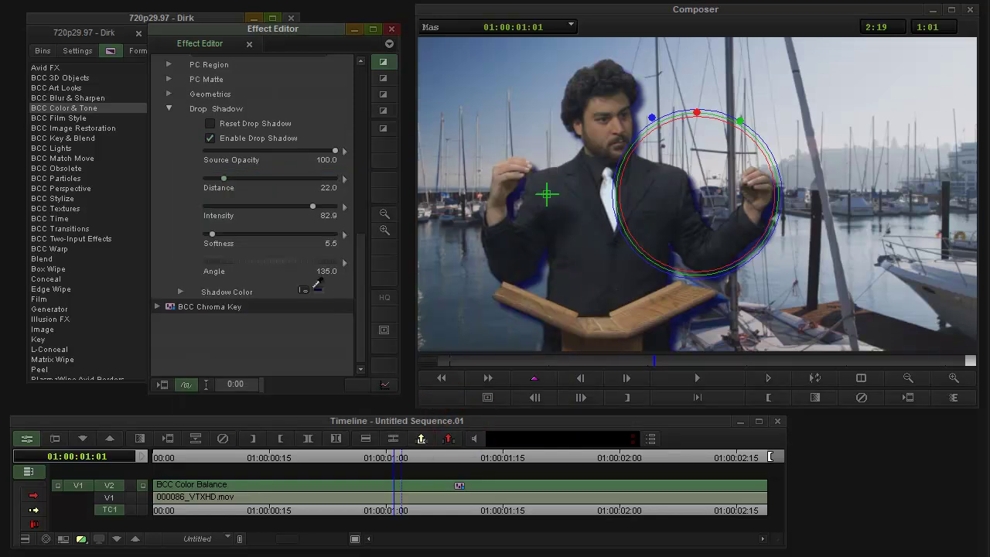
# - Set the drop shadow colour to black in Select Color
pyautogui.click(305, 289)
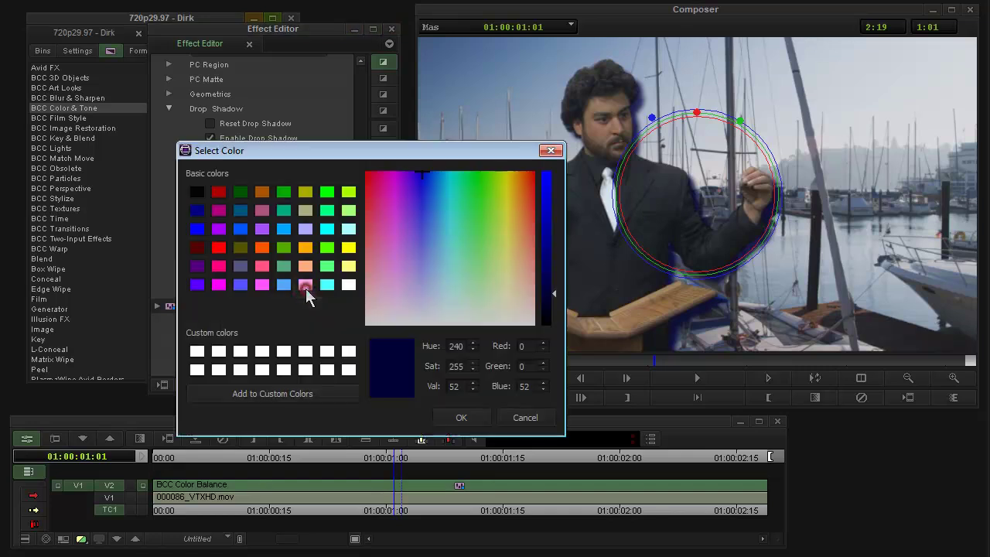
pyautogui.click(198, 192)
pyautogui.click(461, 417)
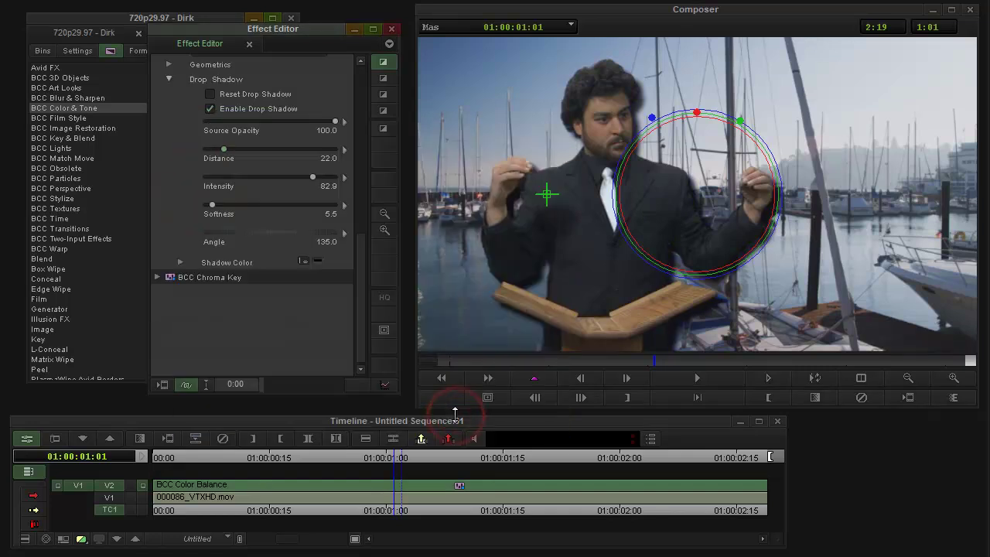